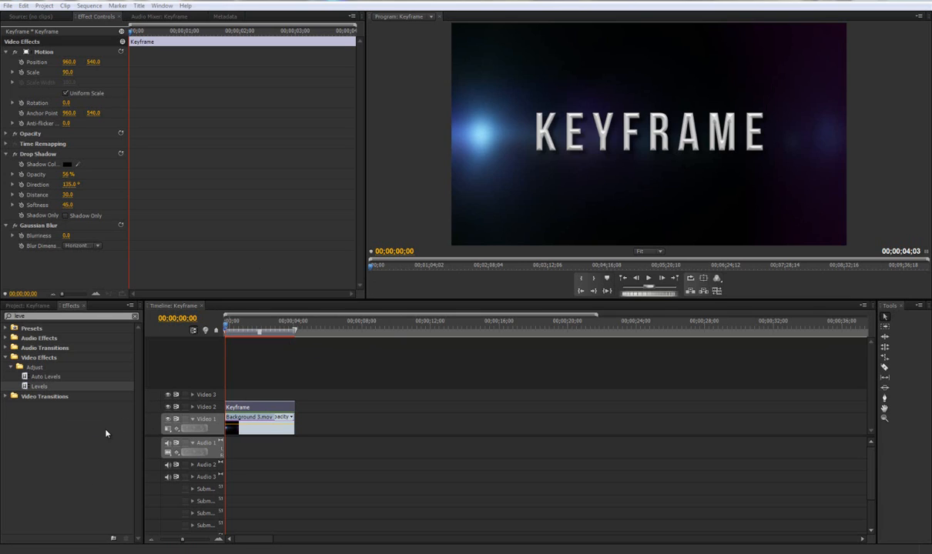
- Preview the Keyframe title sequence from its start before any animation is added
click(237, 327)
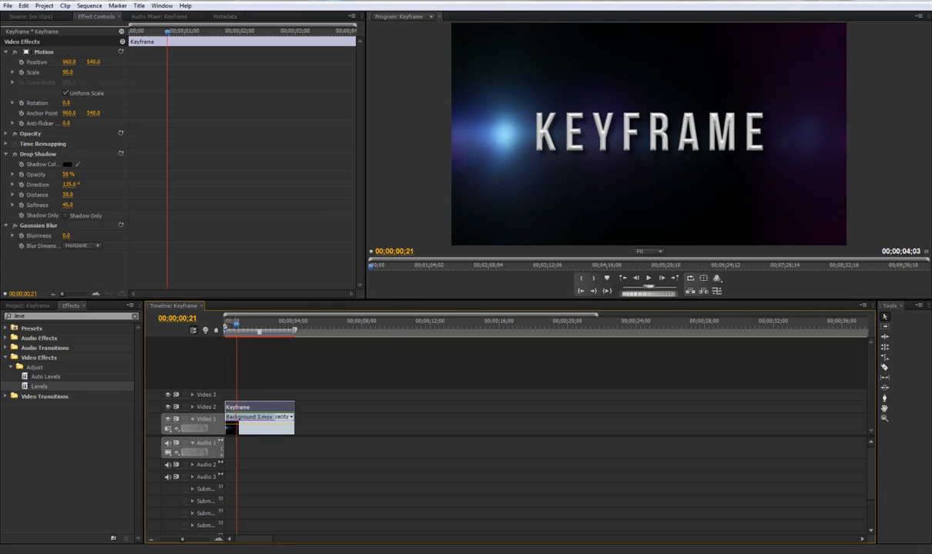
drag(168, 32, 85, 48)
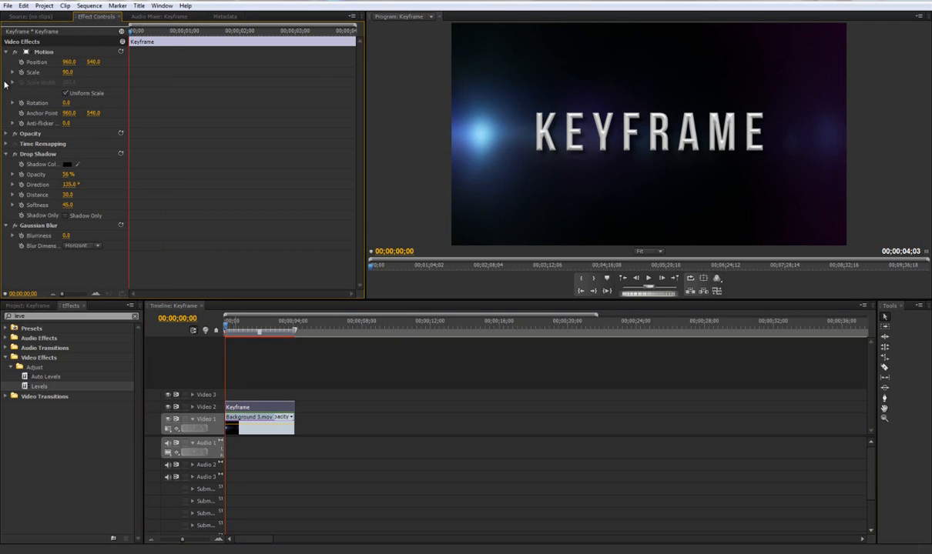
key(space)
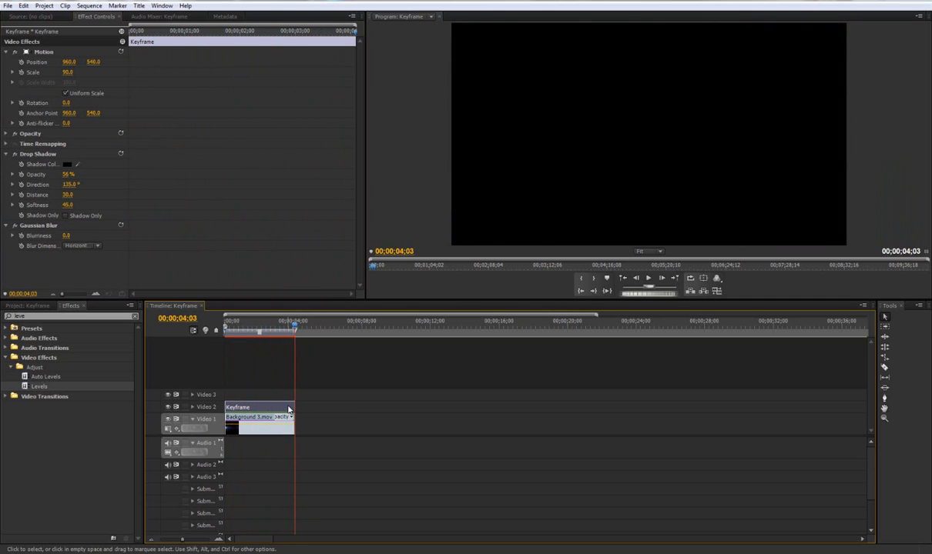
key(space)
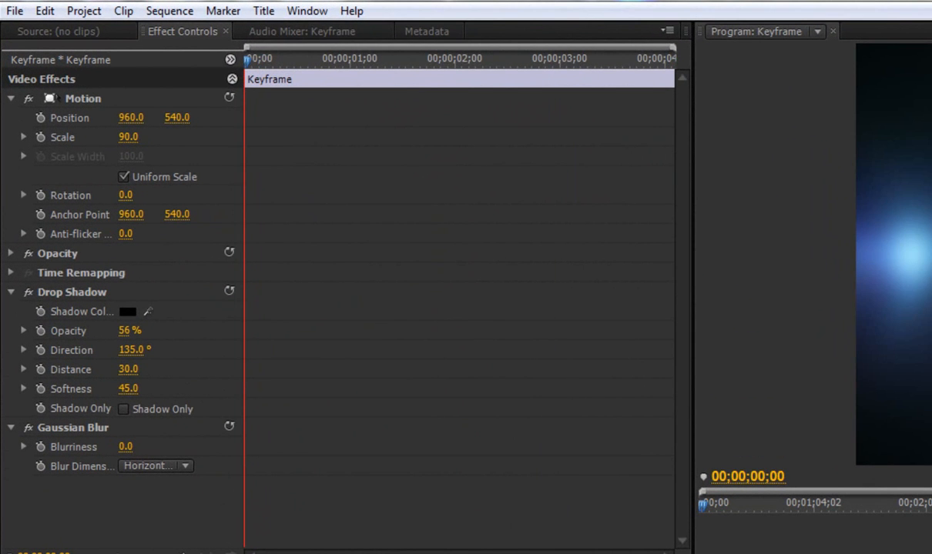
click(67, 97)
click(4, 105)
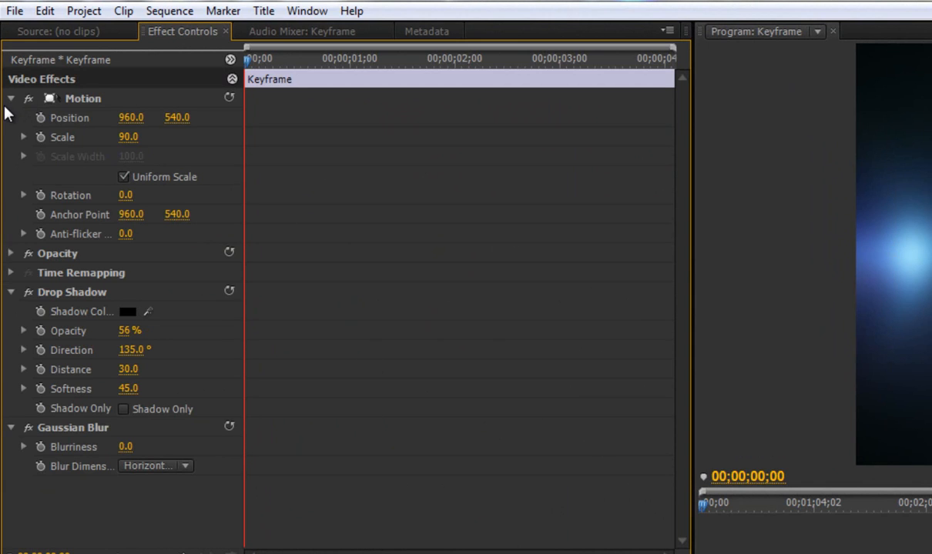
click(11, 99)
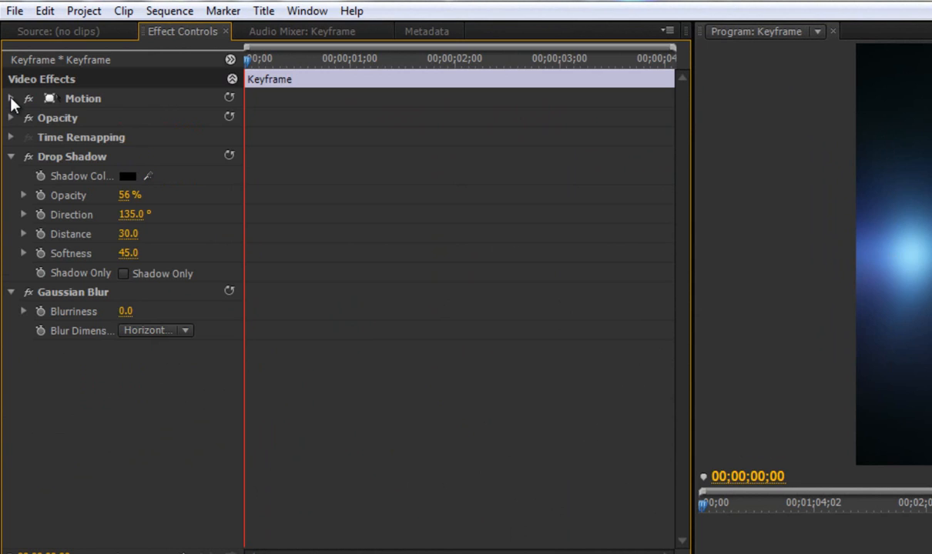
click(11, 99)
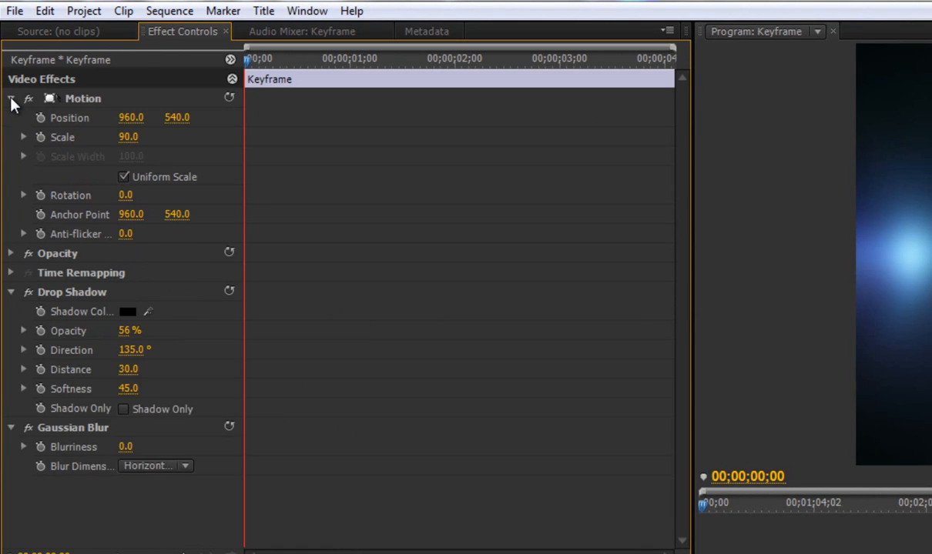
- Turn on Scale animation for the Keyframe title at 00;00;00;00 and add a second Scale keyframe at 00;00;00;15
click(41, 137)
key(shift+Right)
key(shift+Right)
key(shift+Right)
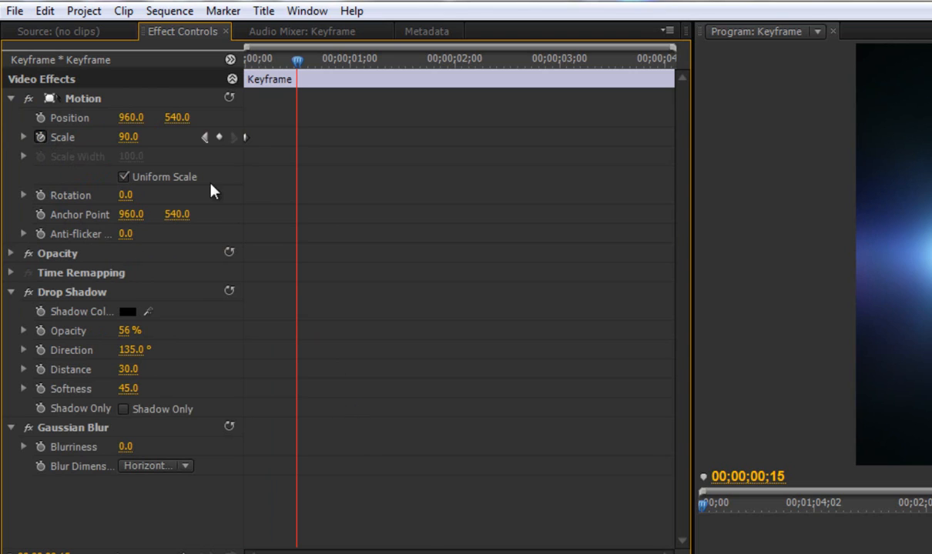
click(220, 138)
- Set the title's Scale to 0 at the first keyframe, at 00;00;00;00
drag(299, 62, 207, 70)
click(129, 138)
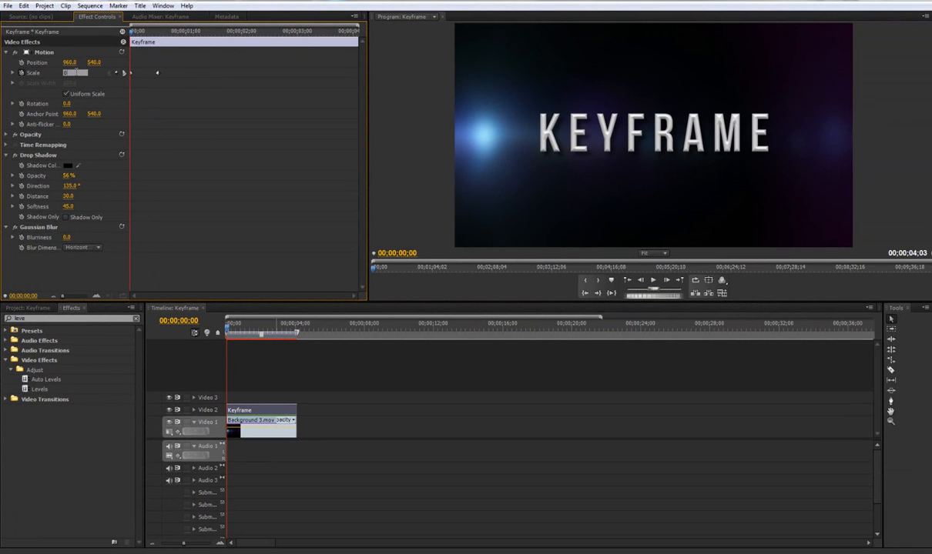
text(0)
key(Return)
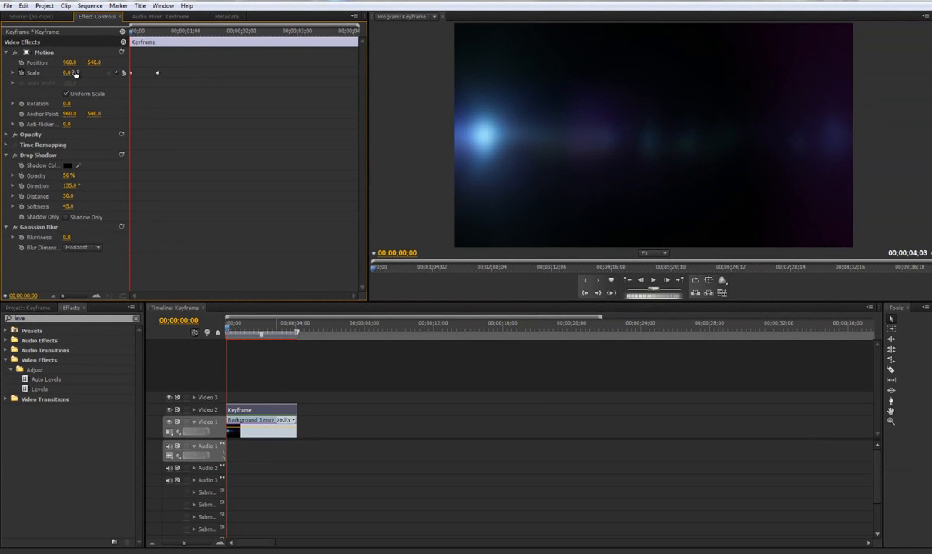
- Play the sequence from the start twice to check the title's 15-frame scale-up
key(space)
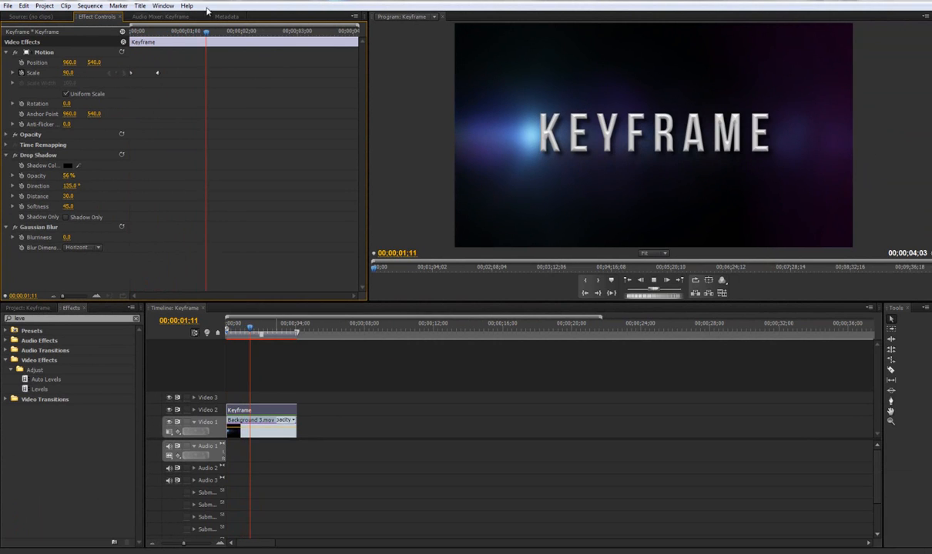
key(Home)
key(space)
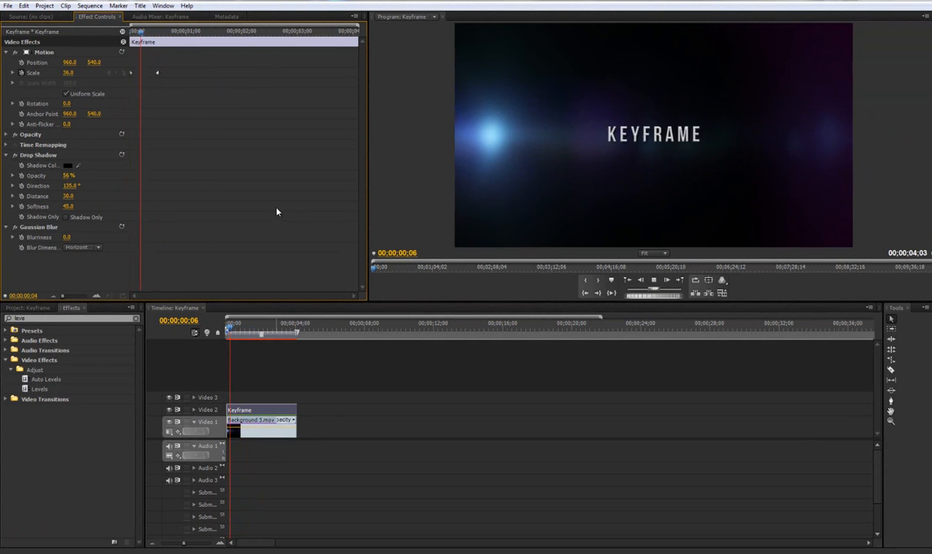
key(space)
- Move the second Scale keyframe to 00;00;01;00 and return the playhead to the start
mouse_move(188, 32)
mouse_down()
mouse_move(161, 34)
mouse_move(184, 39)
mouse_up()
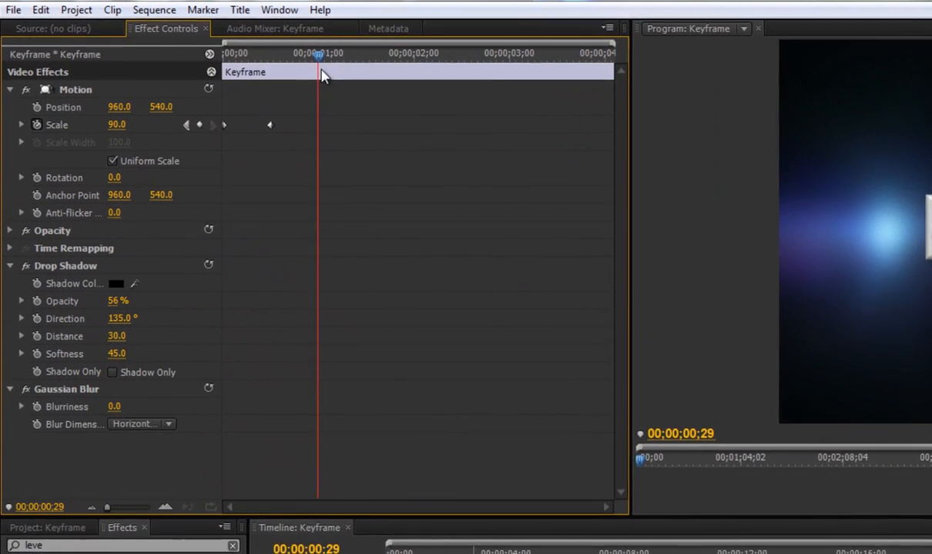
drag(322, 75, 319, 73)
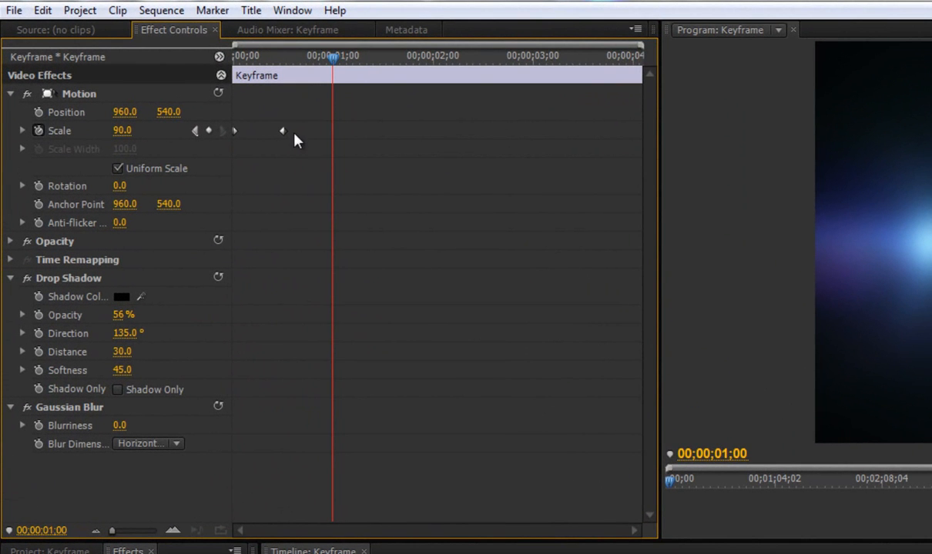
drag(283, 132, 332, 134)
drag(333, 58, 233, 70)
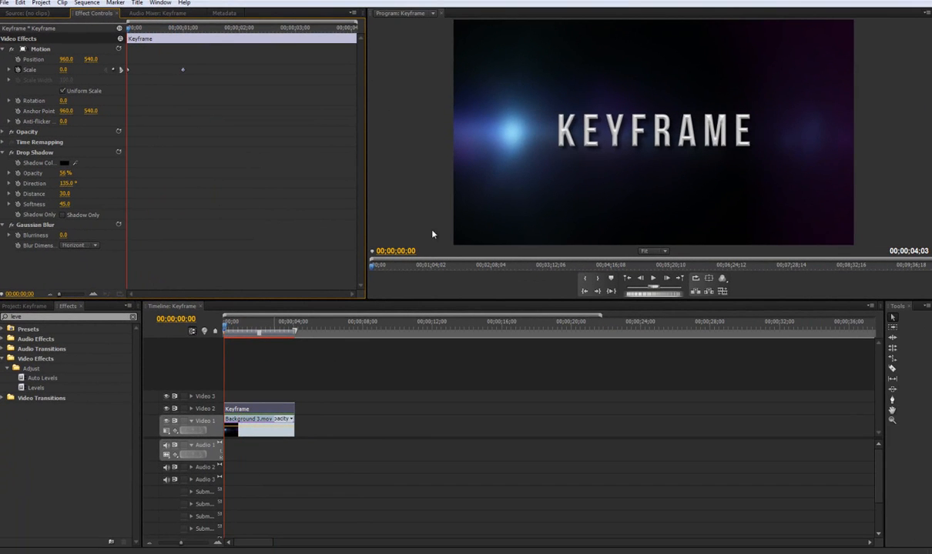
- Replay the sequence from the start to check the one-second scale-up of the title
key(space)
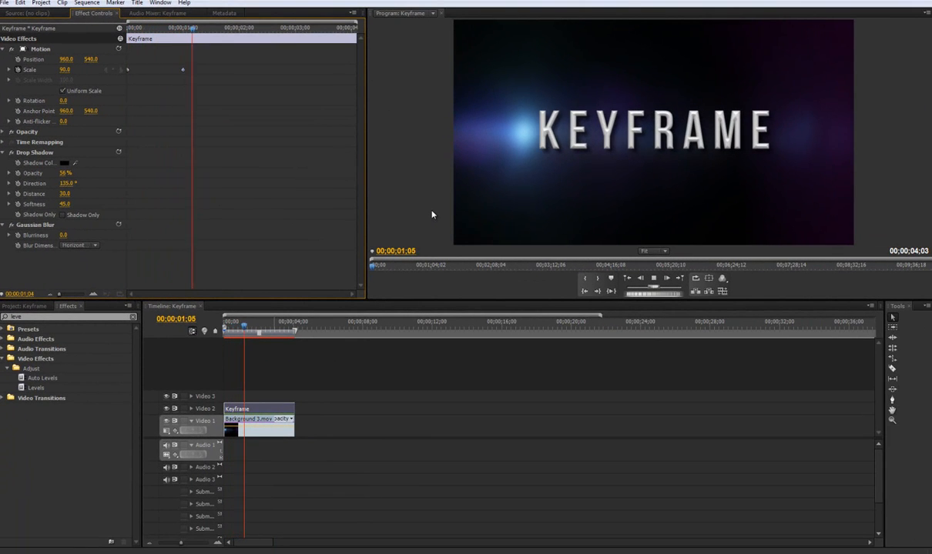
key(space)
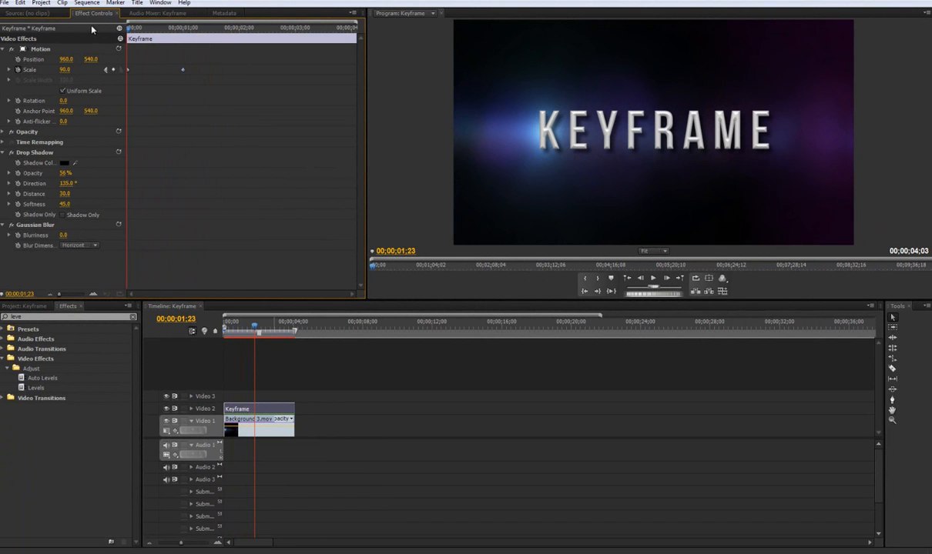
key(Home)
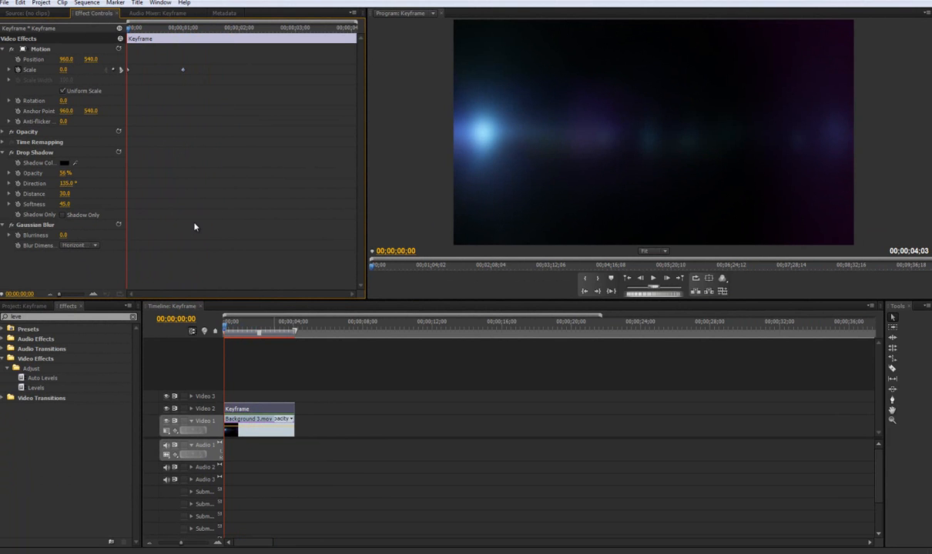
key(space)
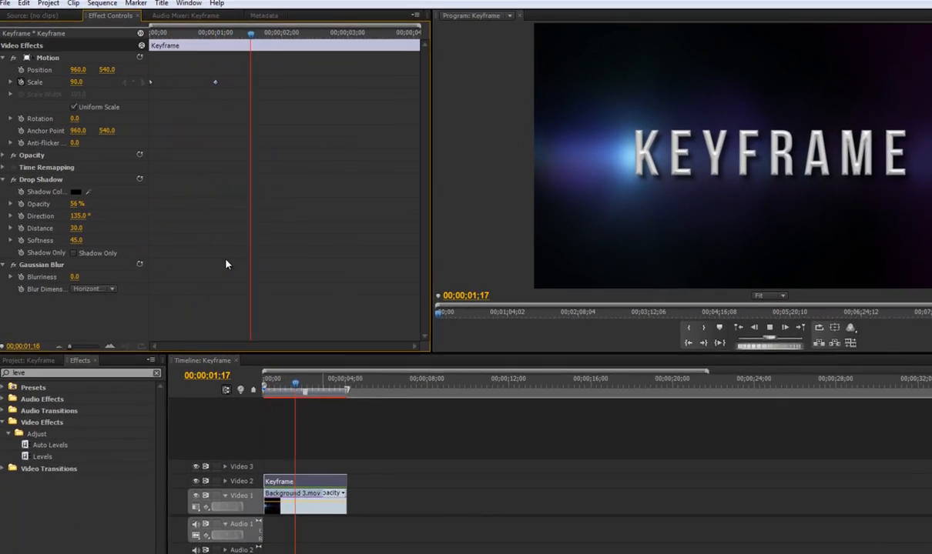
- Try the second Scale keyframe at about 00;00;02;00 and play the slower scale-up from the start
drag(215, 84, 292, 88)
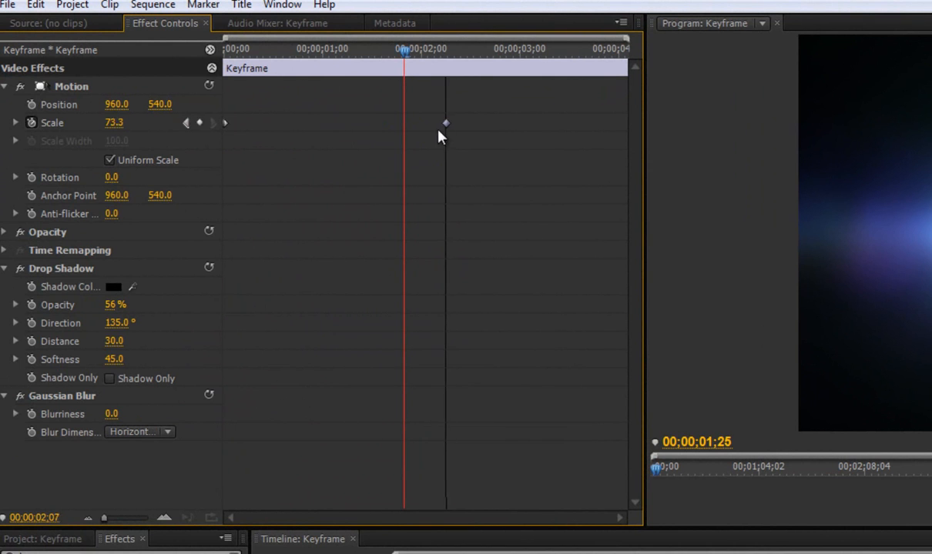
drag(438, 131, 424, 131)
drag(406, 53, 208, 69)
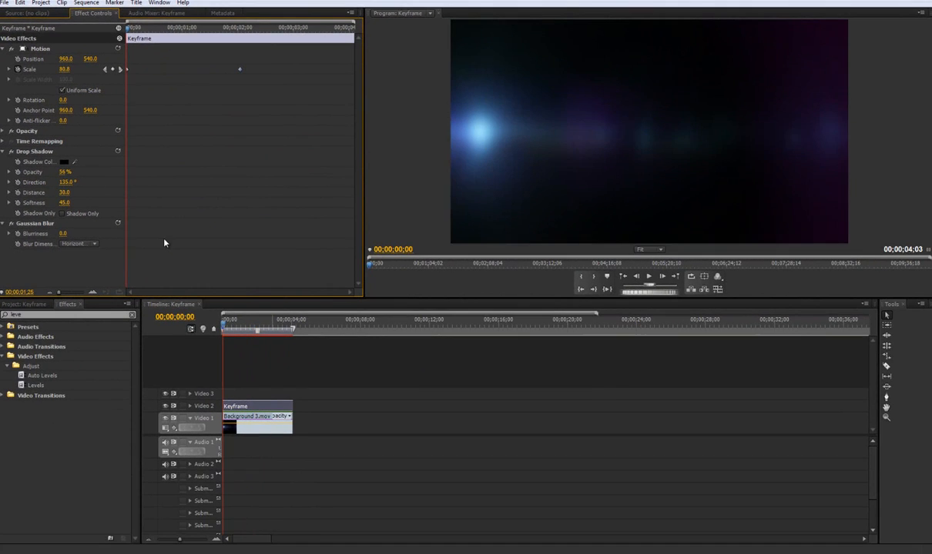
key(space)
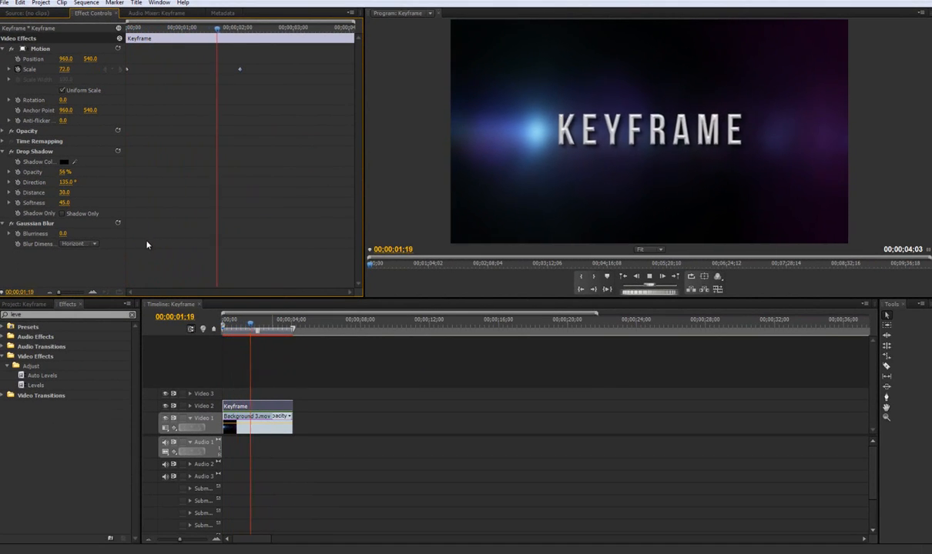
key(space)
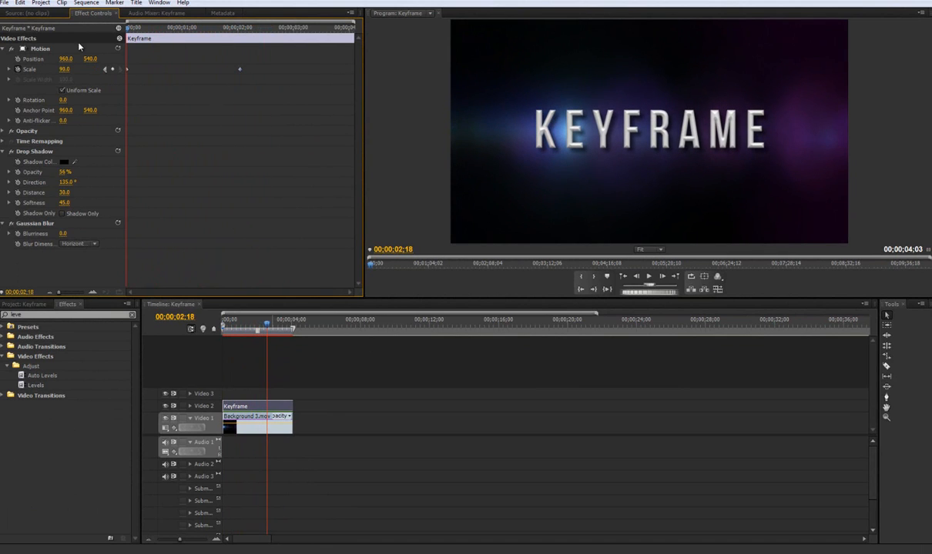
key(Home)
- Move the second Scale keyframe back to about 00;00;01;00 and return the playhead to the start
drag(240, 71, 184, 70)
drag(174, 31, 113, 39)
key(Left)
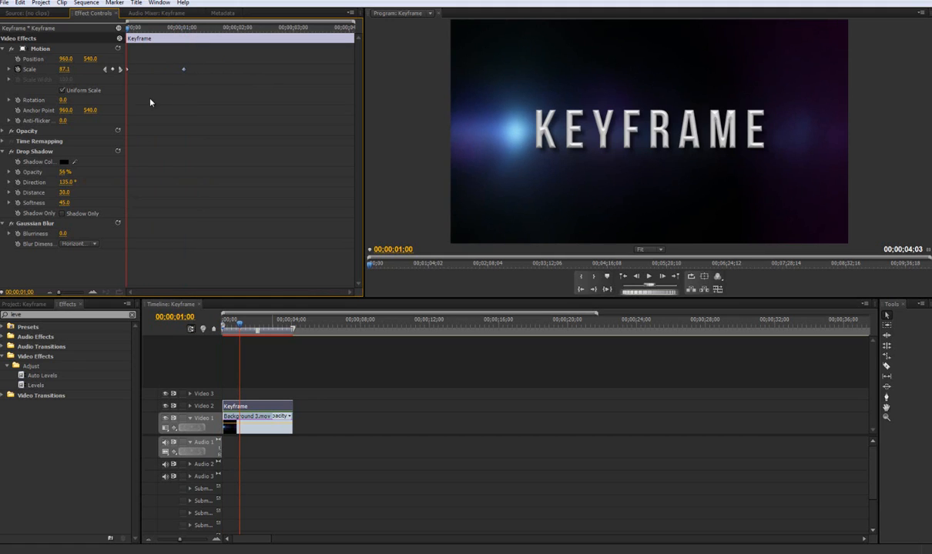
key(Home)
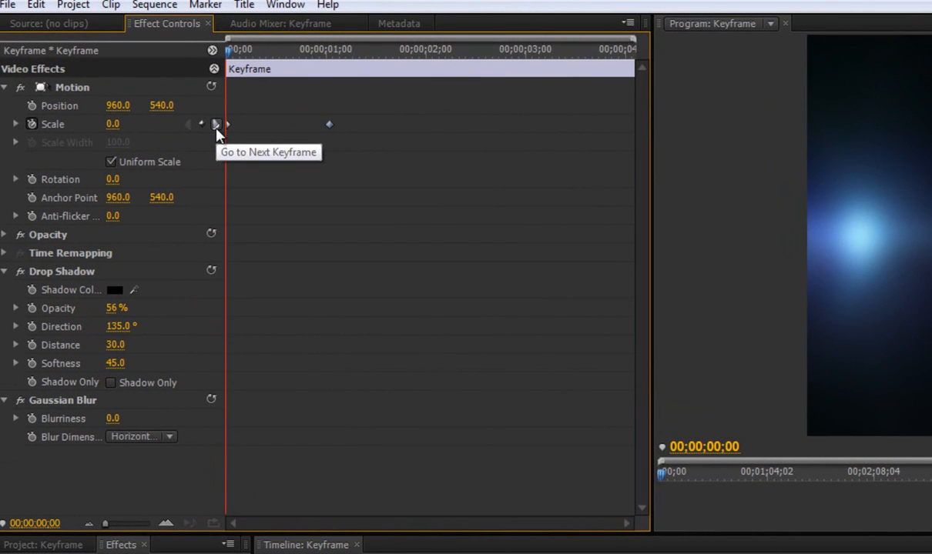
- Apply Ease In interpolation to the title's second Scale keyframe
click(120, 71)
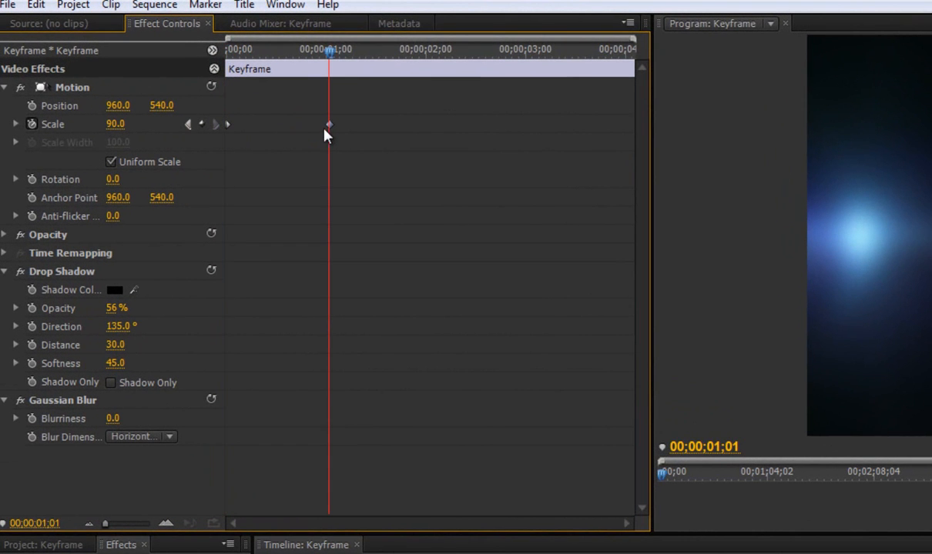
click(293, 51)
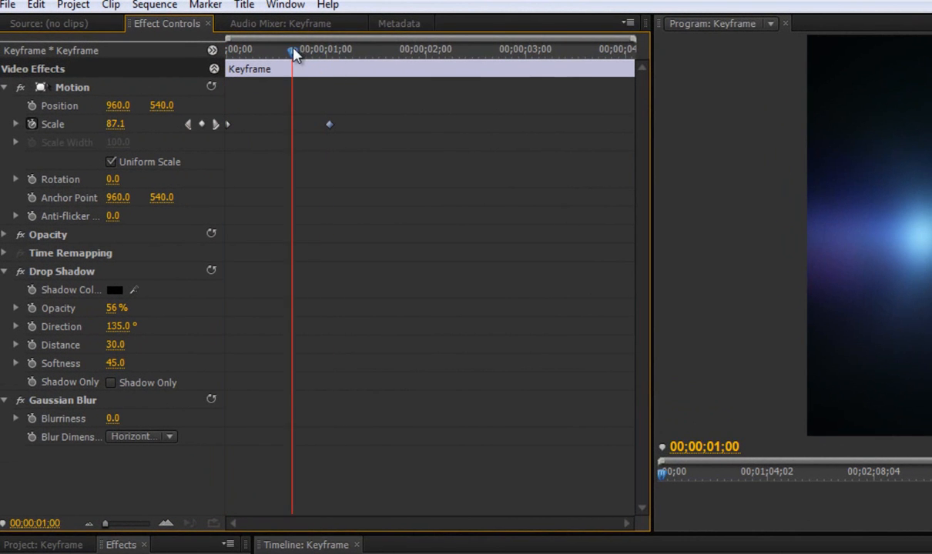
right_click(331, 129)
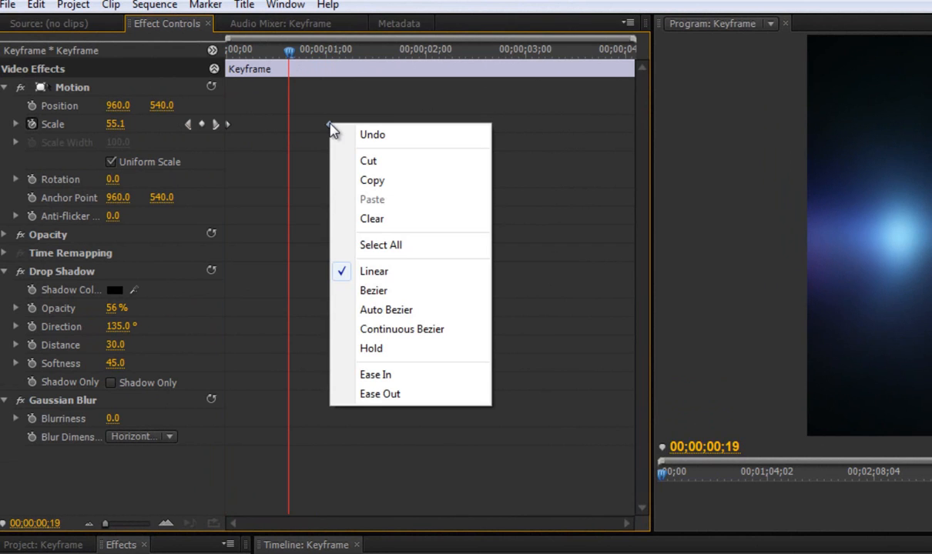
click(377, 377)
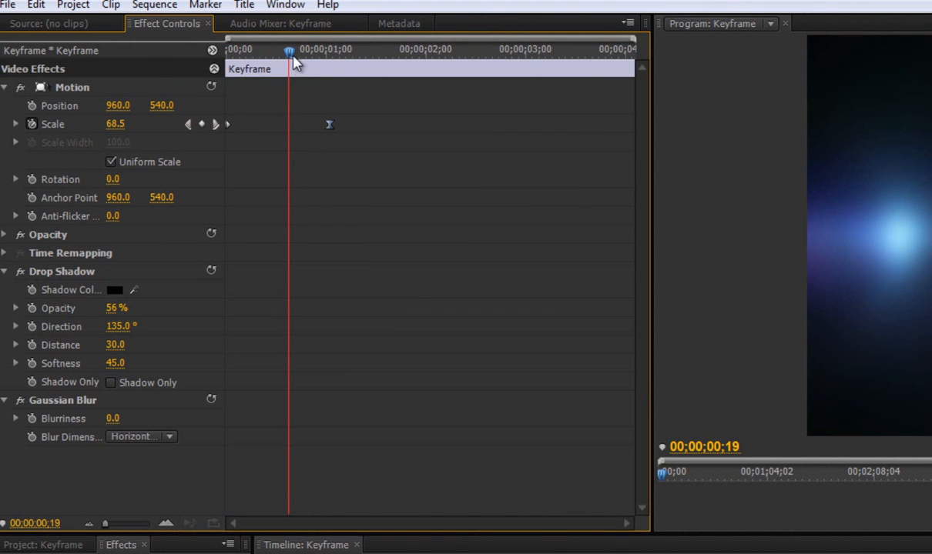
- Play the title animation from the start repeatedly to examine the effect of the Ease In keyframe
drag(289, 51, 228, 48)
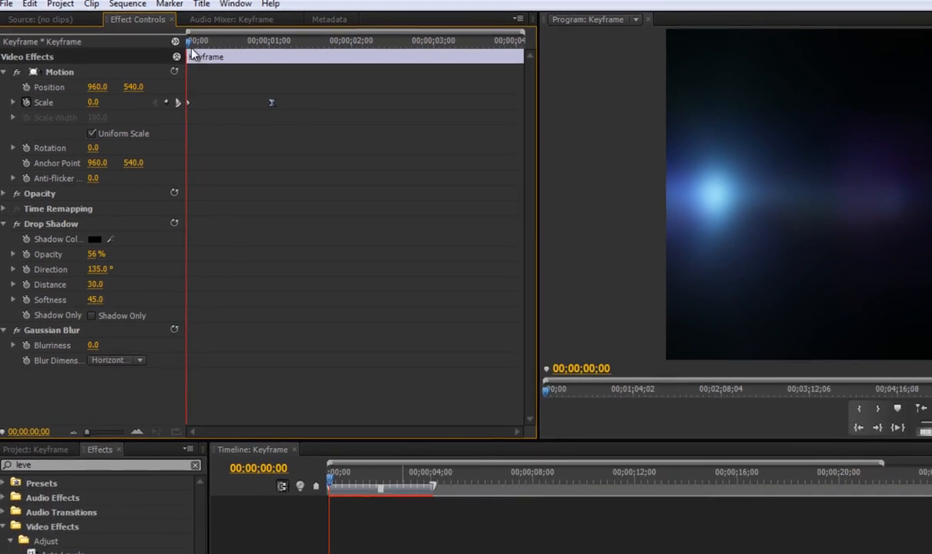
key(space)
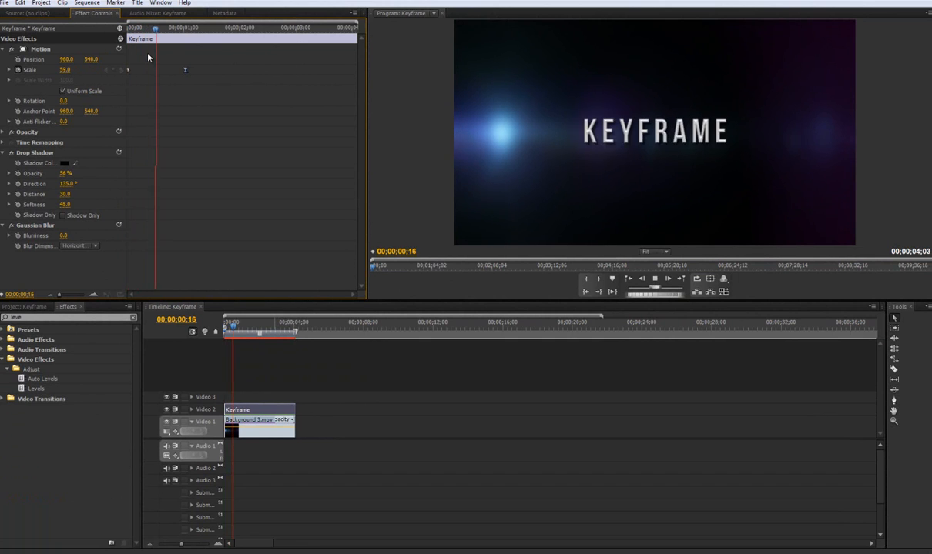
key(space)
key(Home)
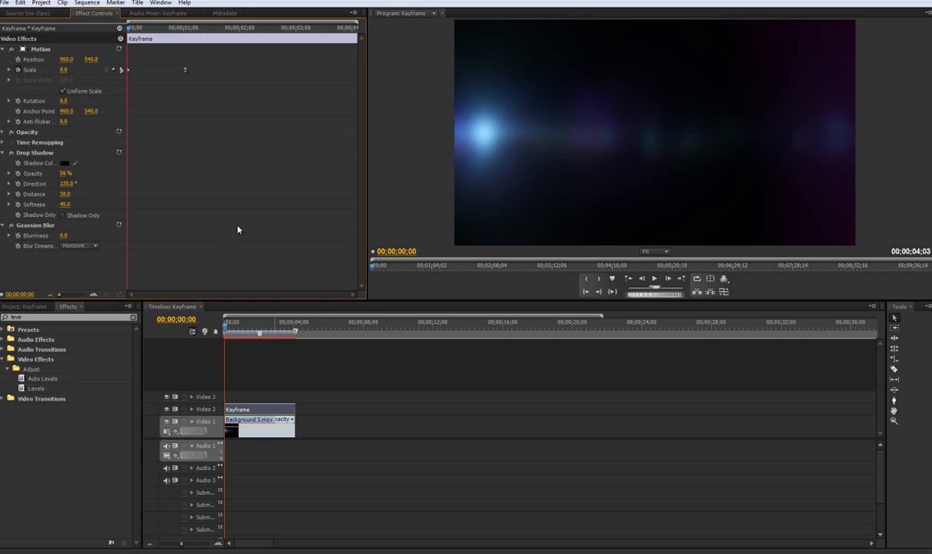
drag(127, 31, 146, 30)
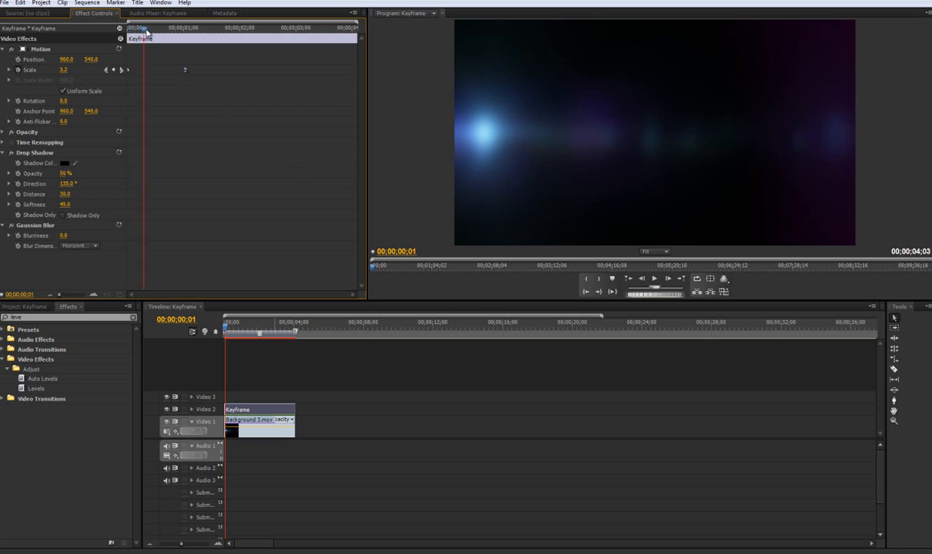
key(space)
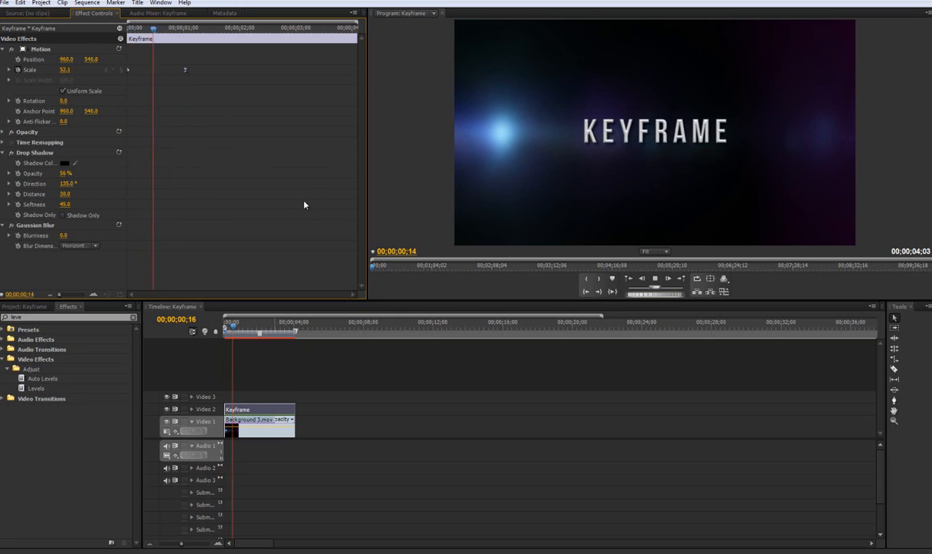
- Delete both Scale keyframes from the Keyframe title and return the playhead to the start
key(space)
drag(212, 30, 127, 31)
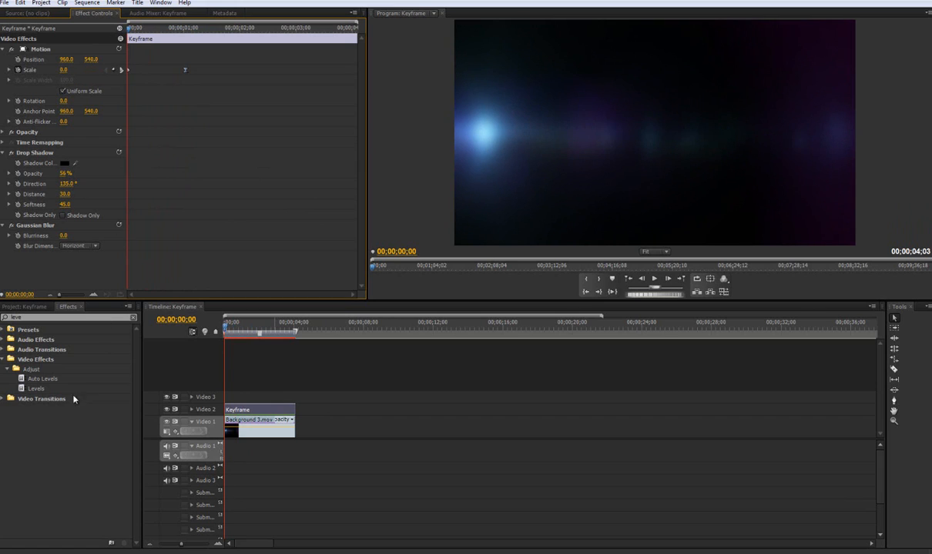
drag(227, 330, 254, 328)
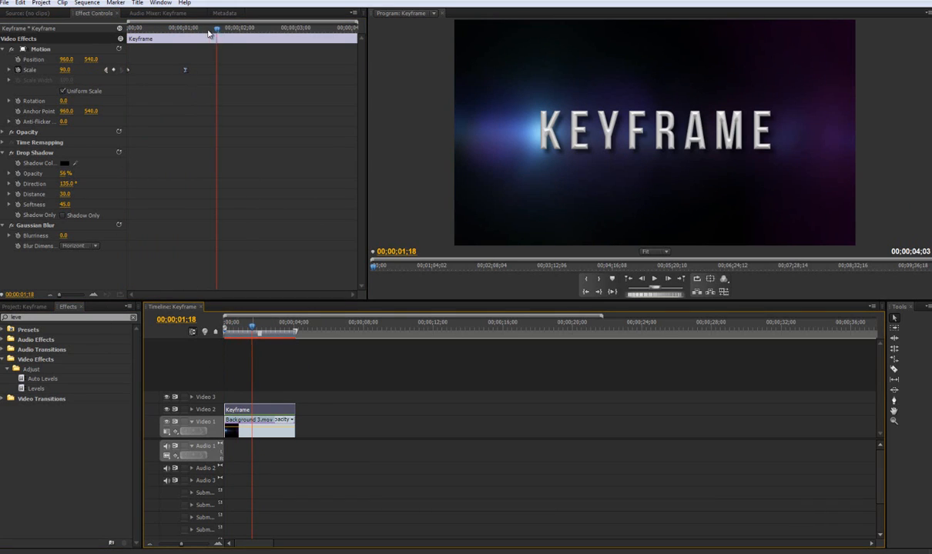
drag(208, 31, 123, 105)
key(Delete)
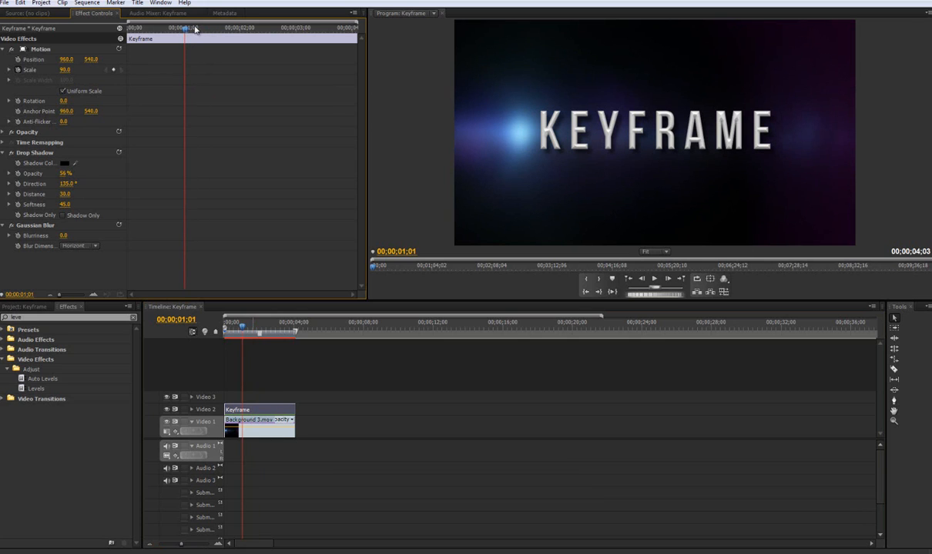
drag(195, 29, 95, 37)
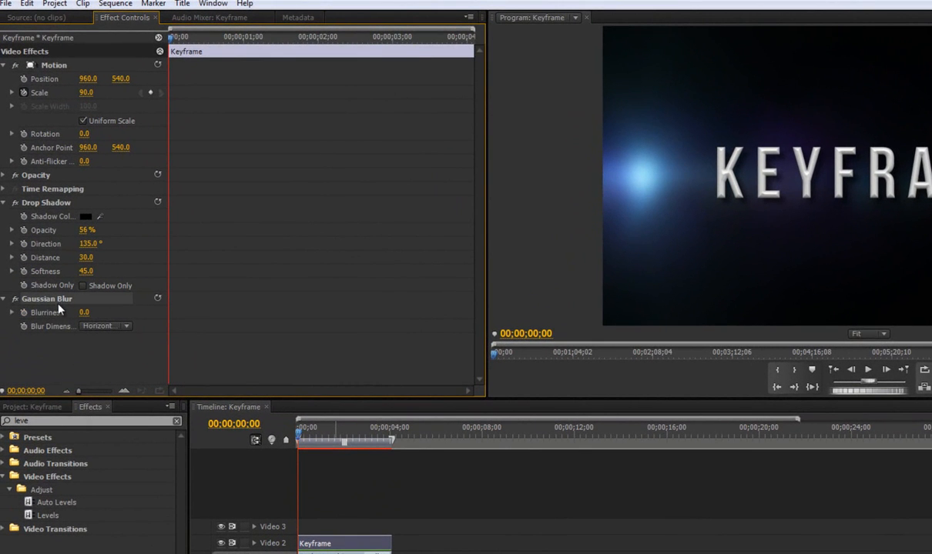
- Search the effects for "gaussian"
click(44, 420)
text(g)
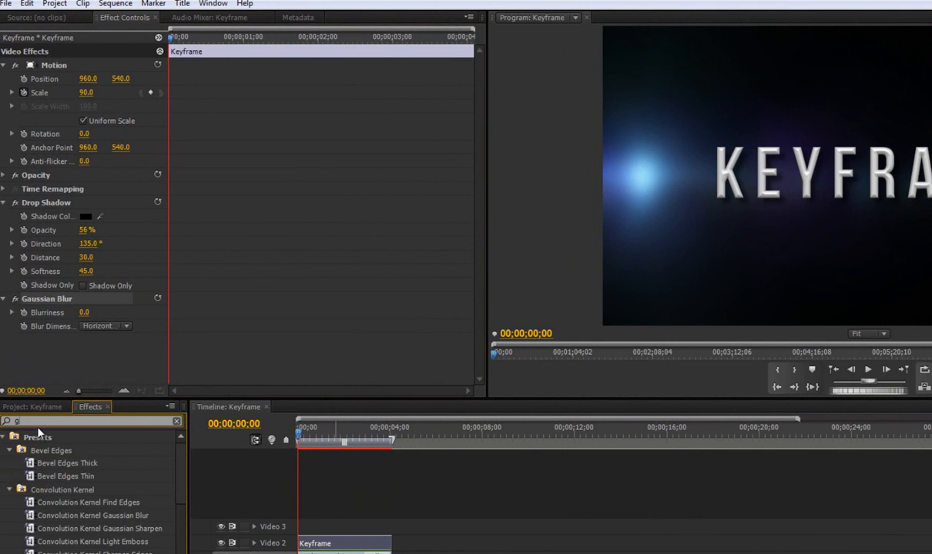
text(aussian)
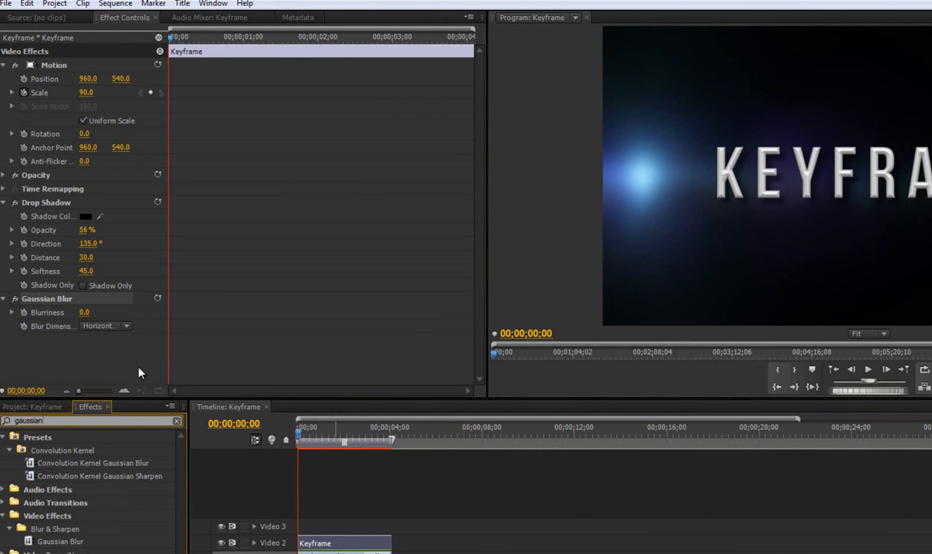
- Remove the existing Gaussian Blur from the title, then apply a fresh Gaussian Blur and expand its settings
click(63, 37)
click(34, 56)
click(4, 64)
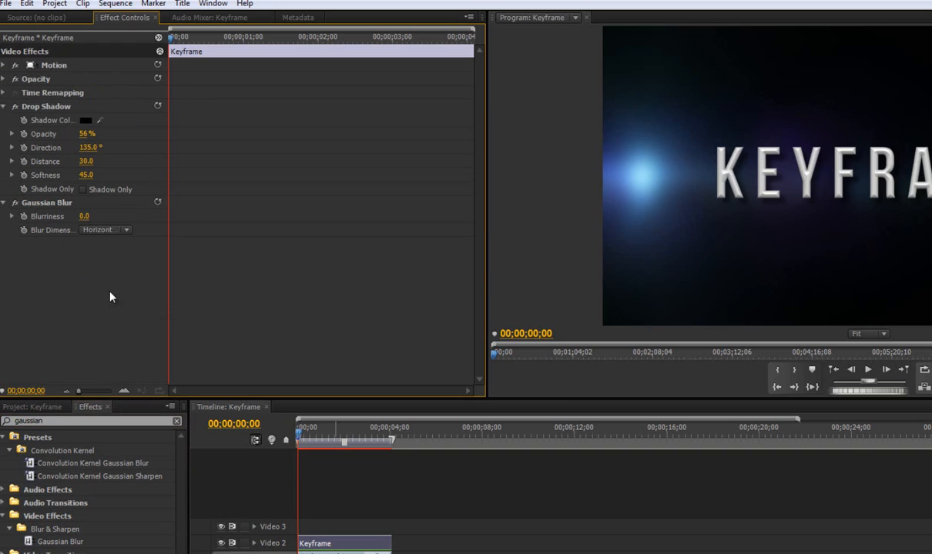
click(55, 202)
key(Delete)
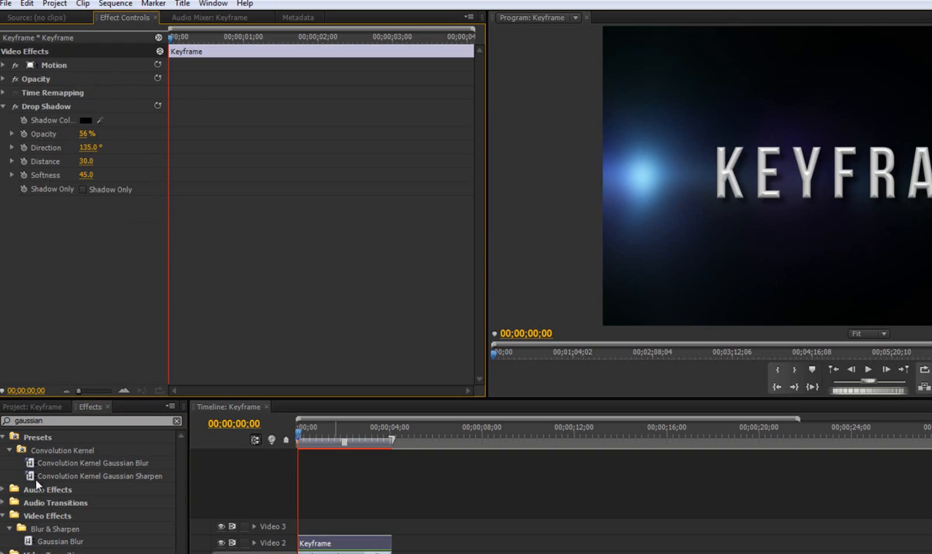
drag(29, 543, 29, 221)
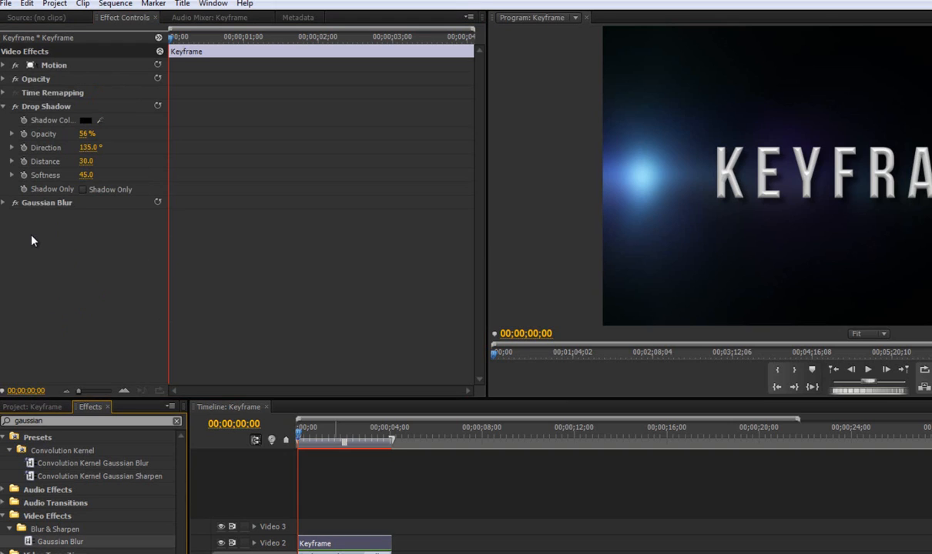
click(3, 202)
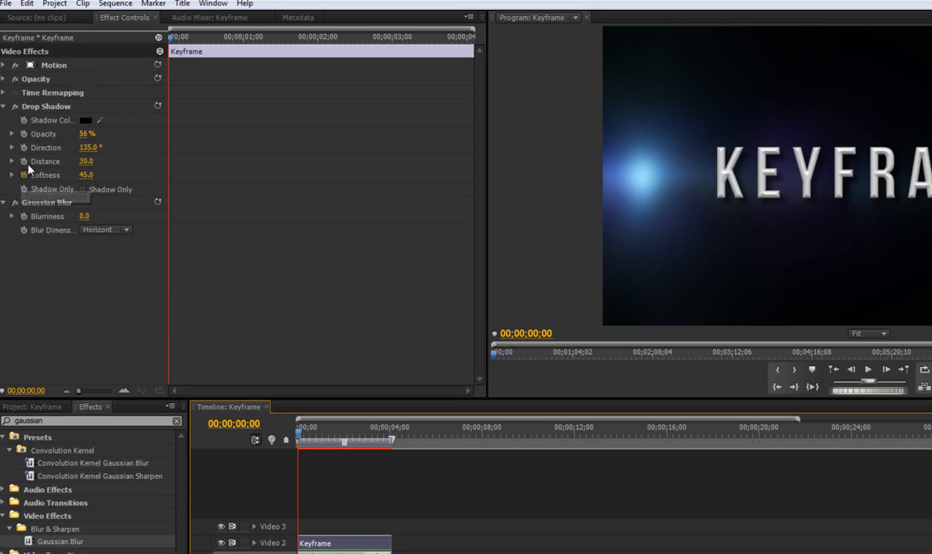
click(4, 79)
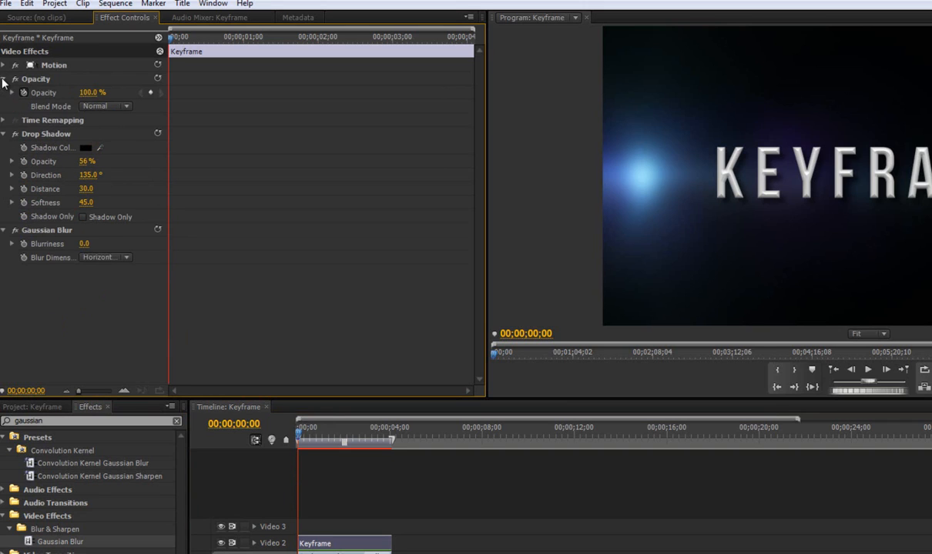
click(4, 67)
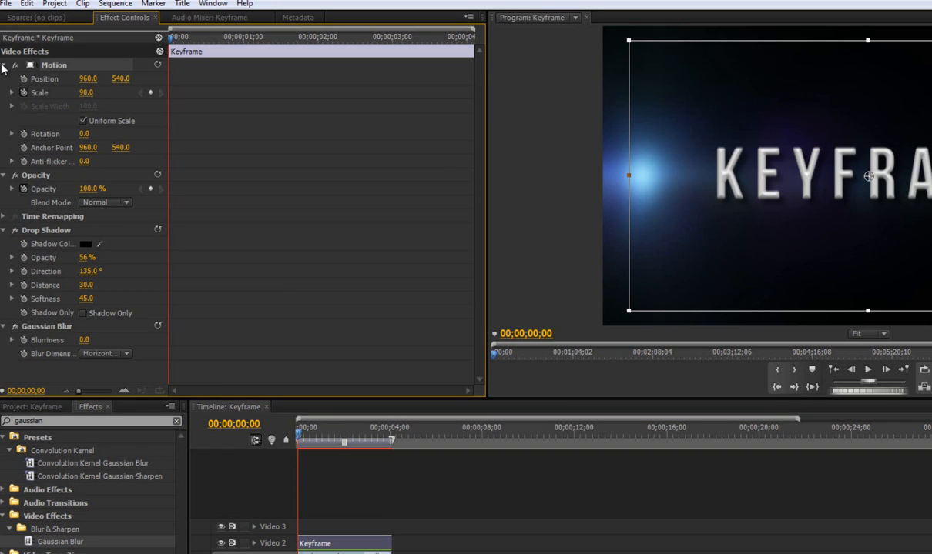
click(3, 66)
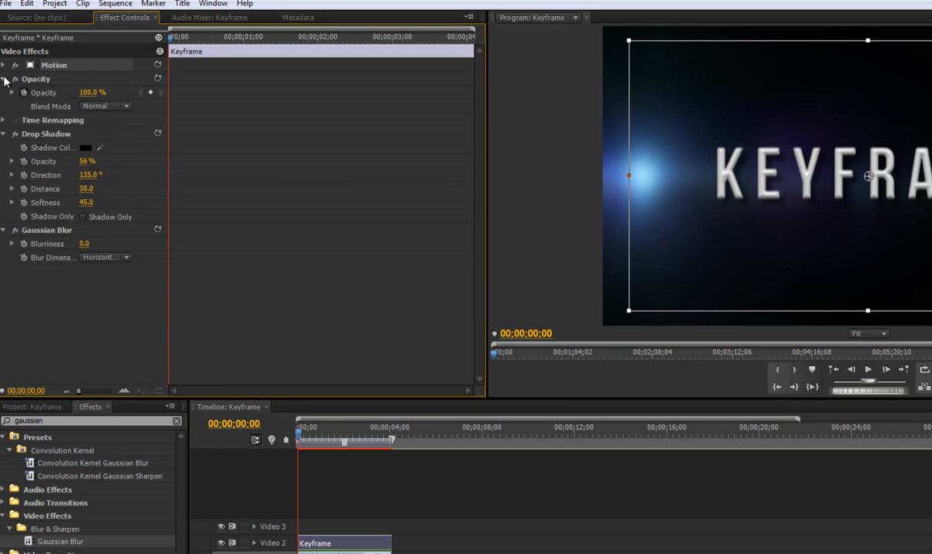
click(4, 79)
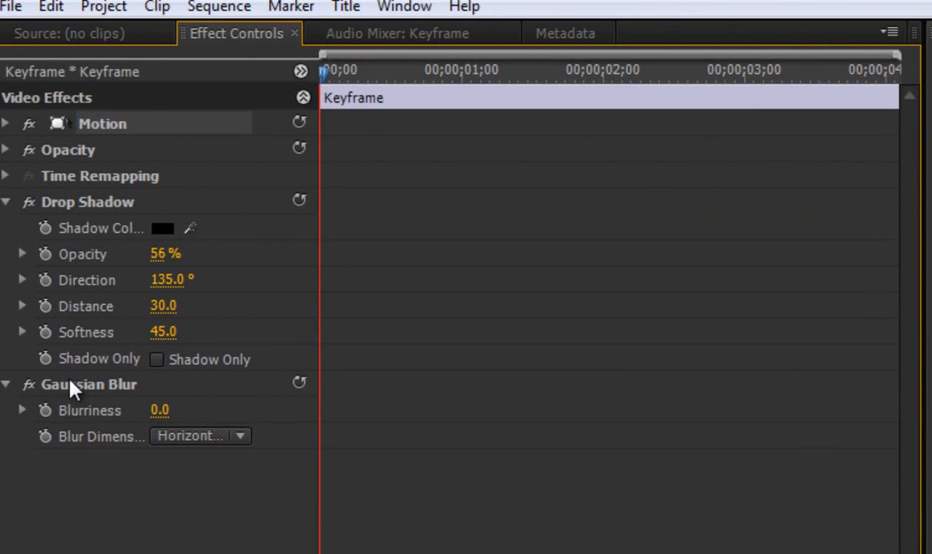
- Add Gaussian Blur Blurriness keyframes to the title at 00;00;00;00 and 00;00;01;00
click(70, 389)
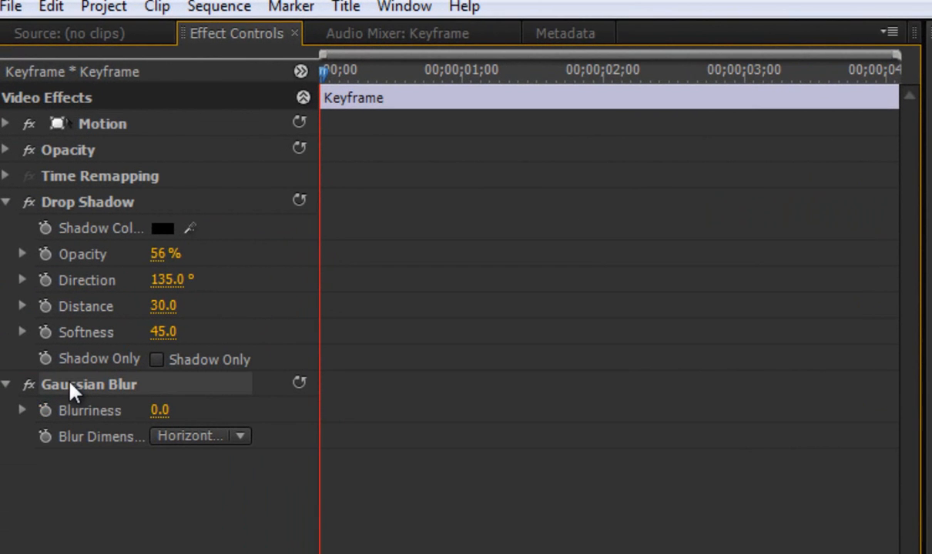
click(45, 411)
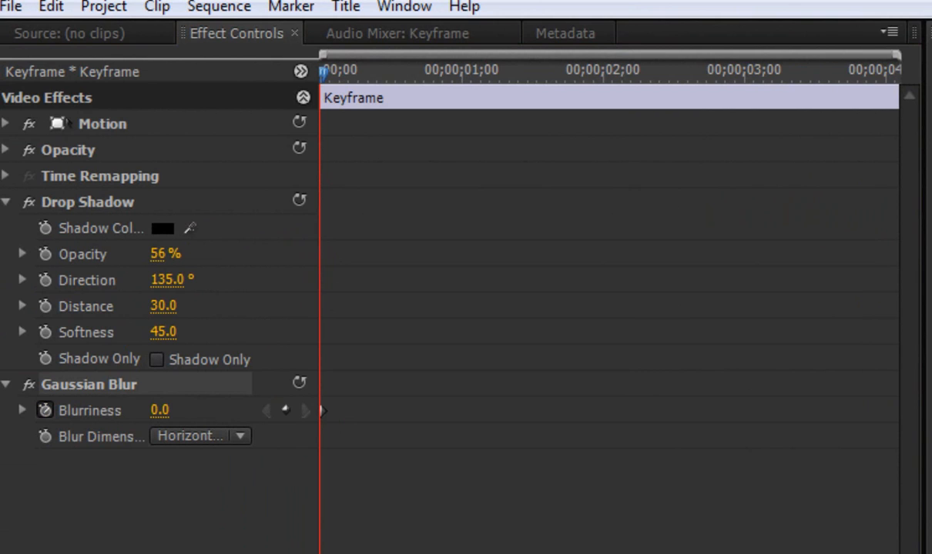
drag(323, 71, 461, 73)
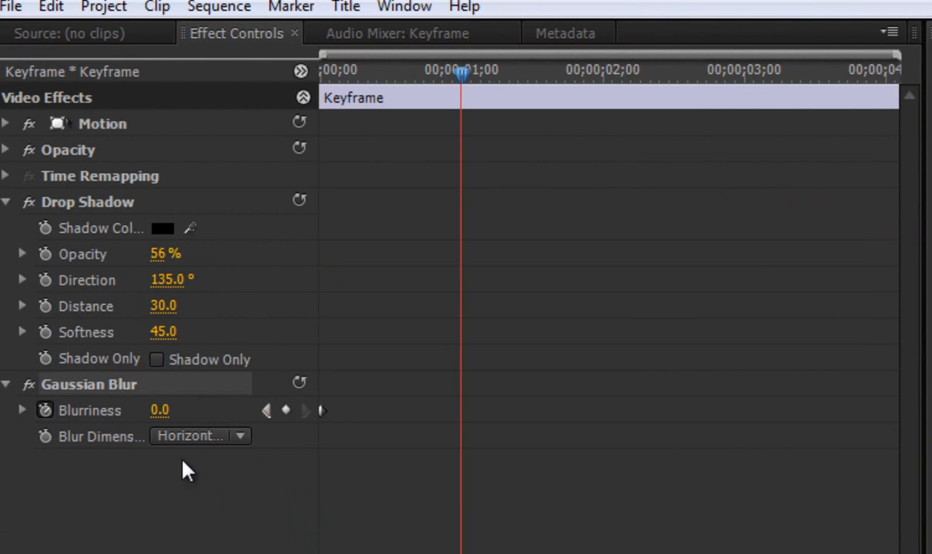
click(286, 411)
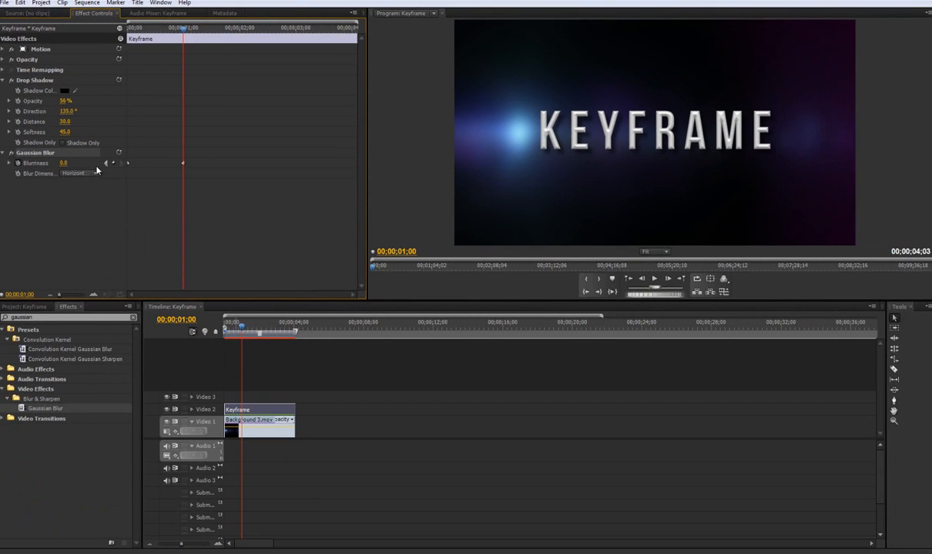
- Set the Blurriness keyframe at the start of the title to 142
click(133, 205)
click(64, 164)
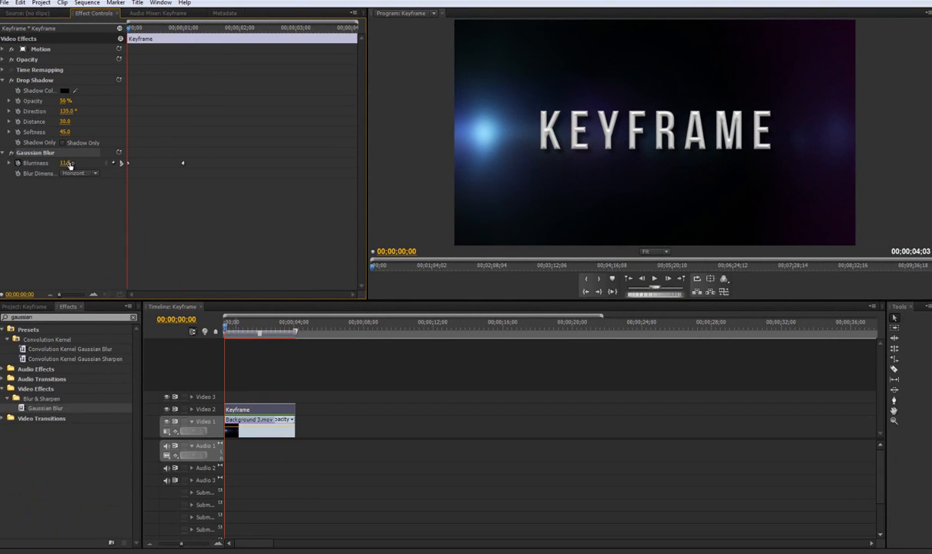
text(135)
key(Return)
drag(109, 165, 113, 165)
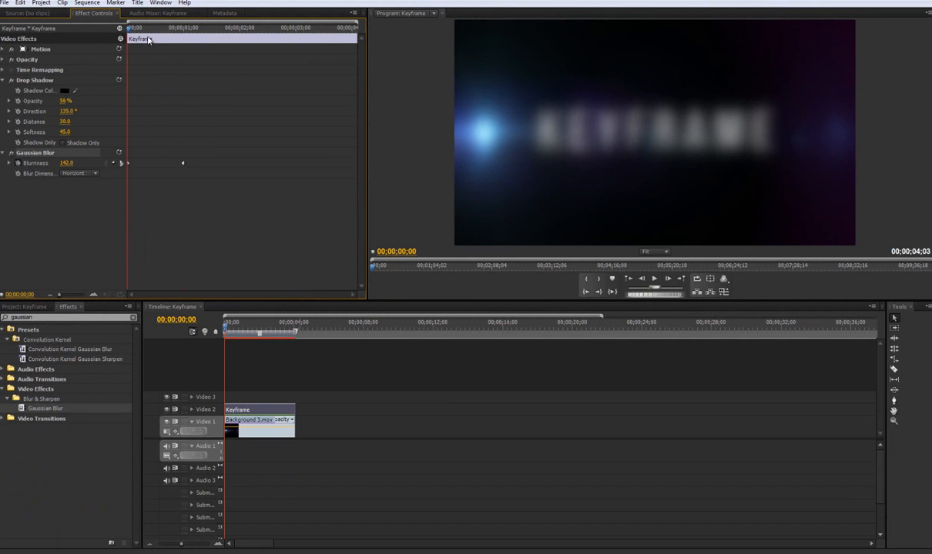
- Play the title from the start twice to examine the blur animation, returning the playhead to the start
key(space)
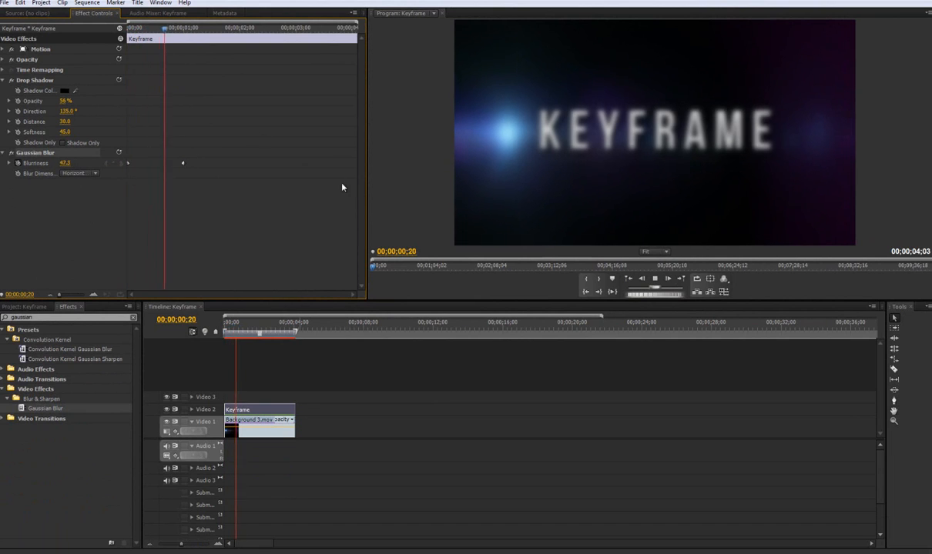
key(space)
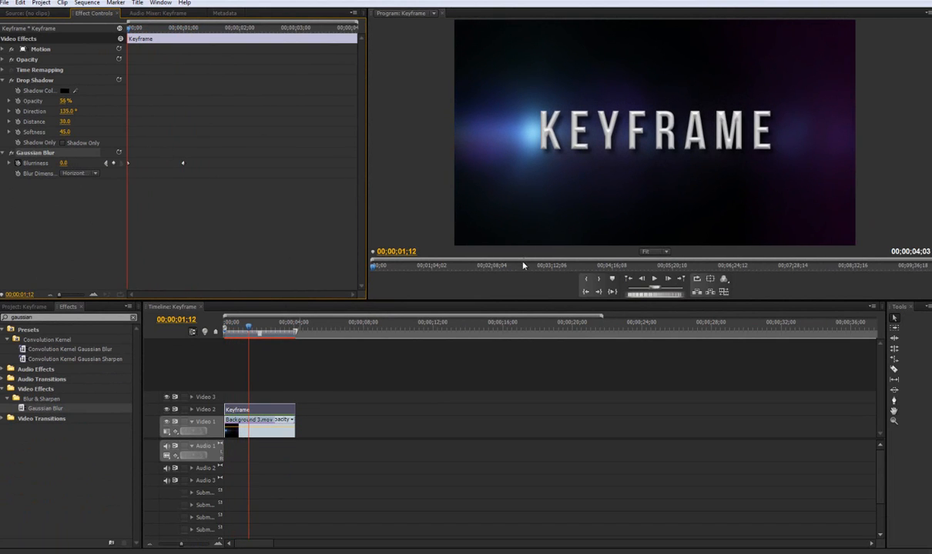
key(Home)
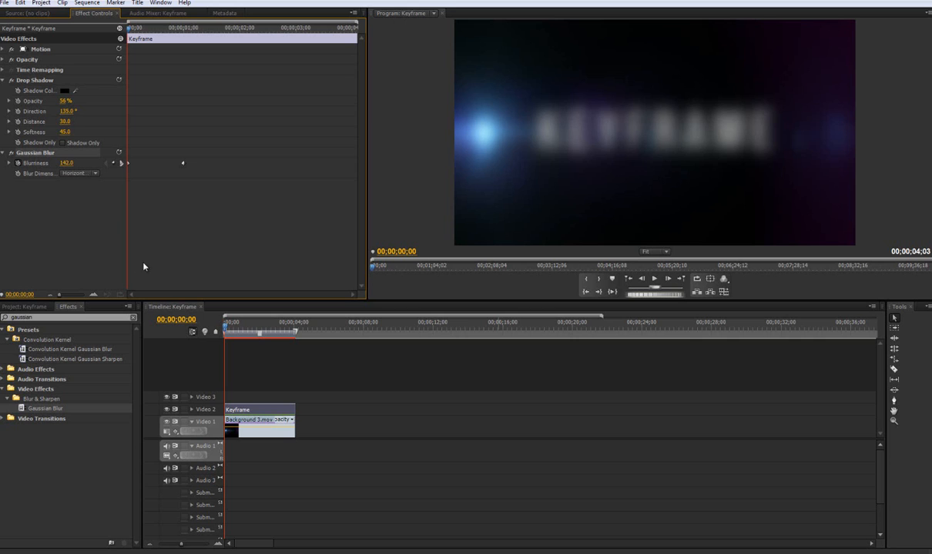
key(space)
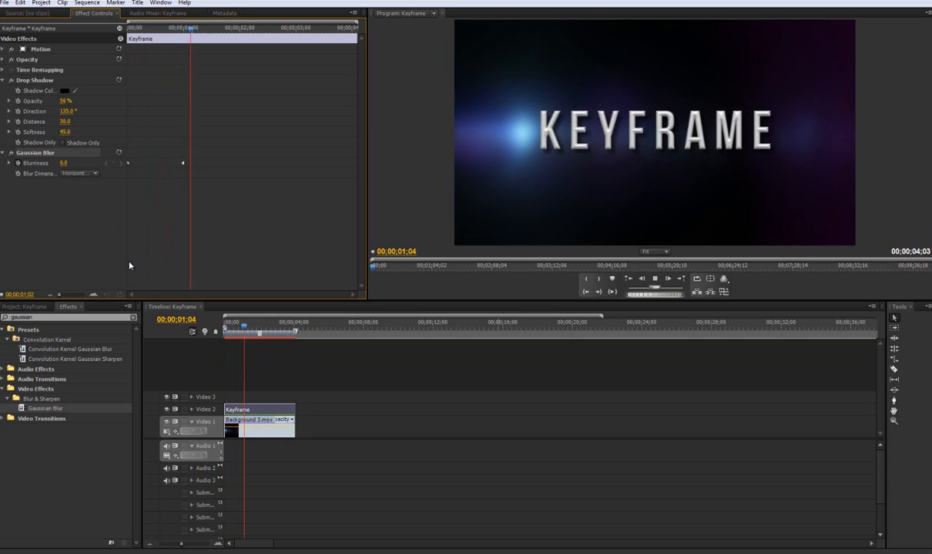
key(space)
drag(201, 29, 100, 30)
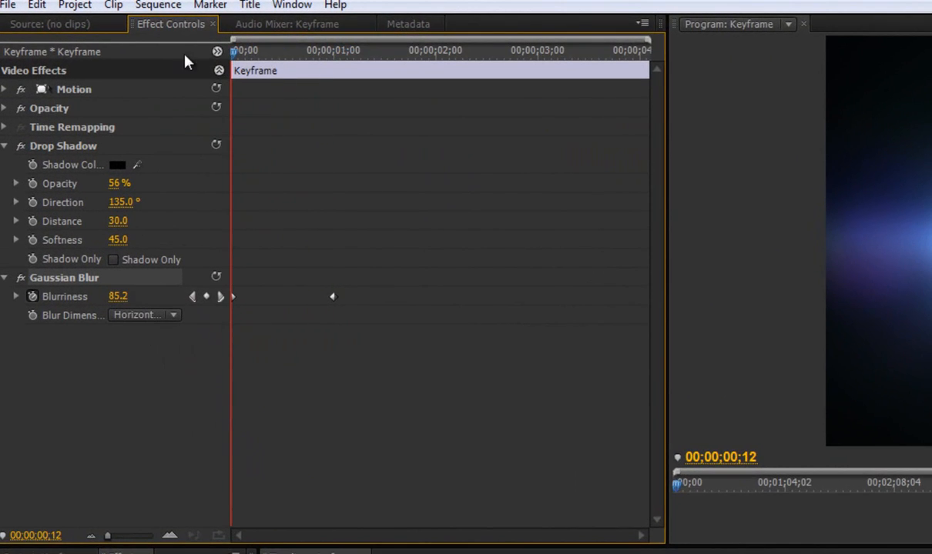
key(Home)
- Expand the title's Motion settings and add a Scale keyframe of 0 at 00;00;00;00
click(4, 89)
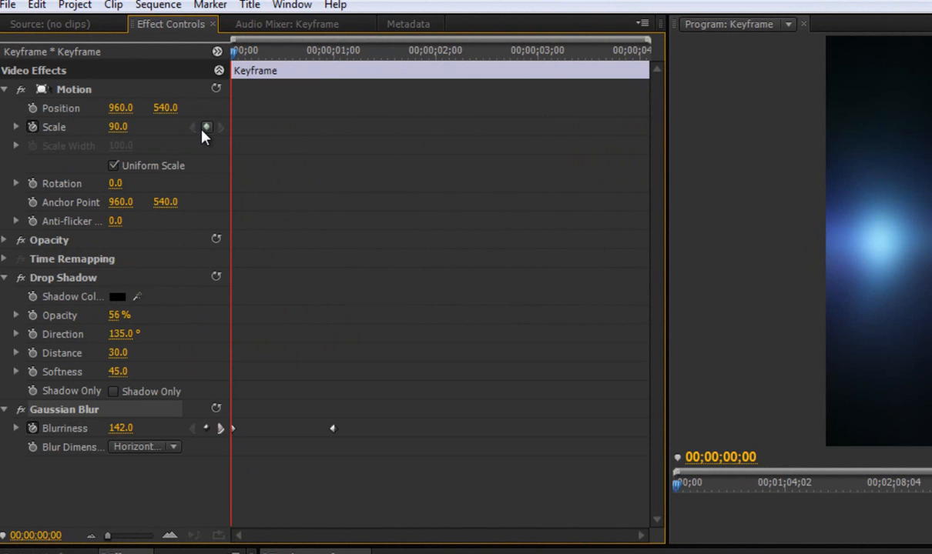
click(205, 128)
click(121, 127)
text(0)
key(Return)
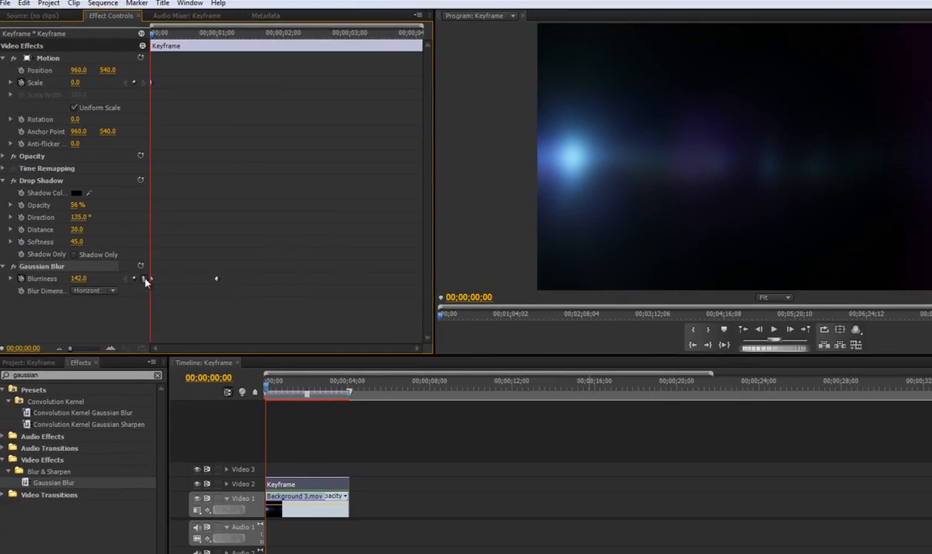
- Add a second Scale keyframe at 00;00;01;00, level with the last Blurriness keyframe, and set it to 90
click(226, 430)
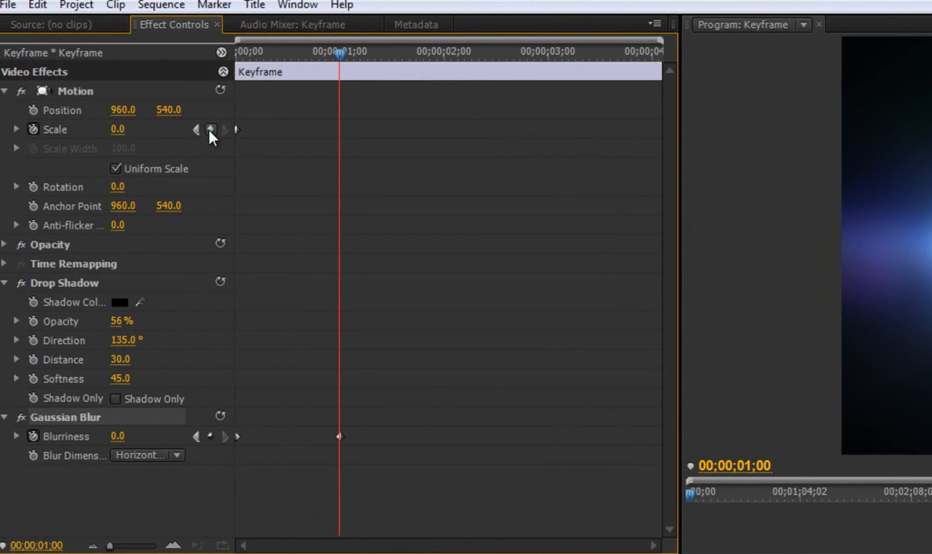
click(177, 109)
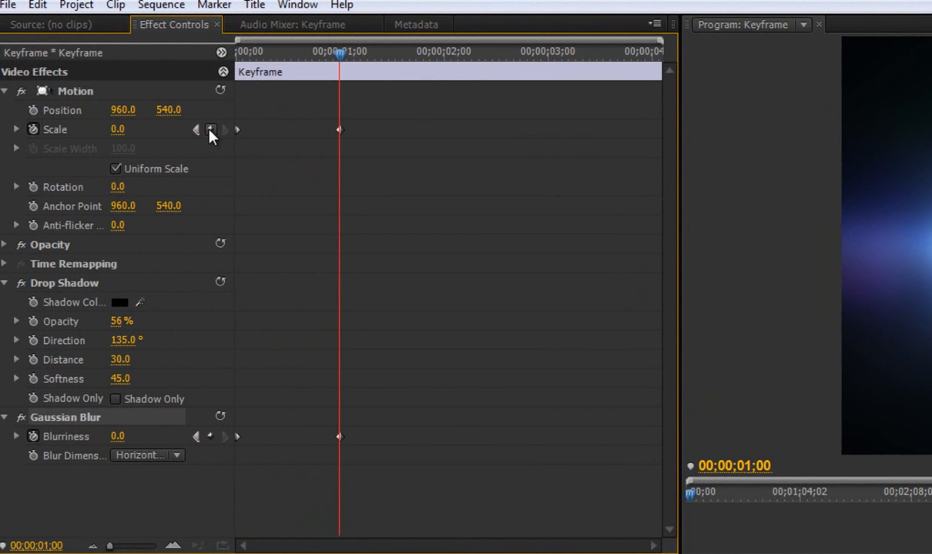
click(115, 131)
text(90)
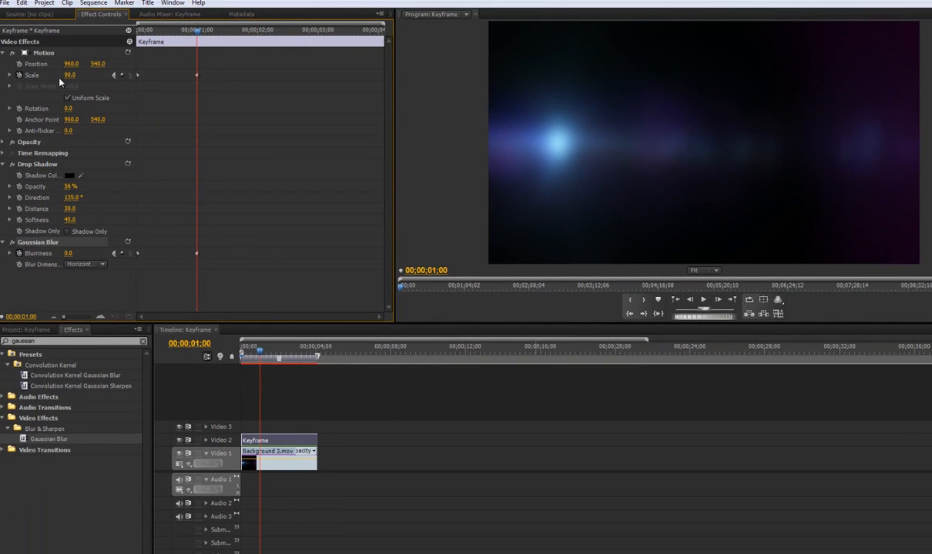
key(Return)
- Play the title from the start repeatedly to examine the combined scale and blur animation
drag(185, 35, 131, 33)
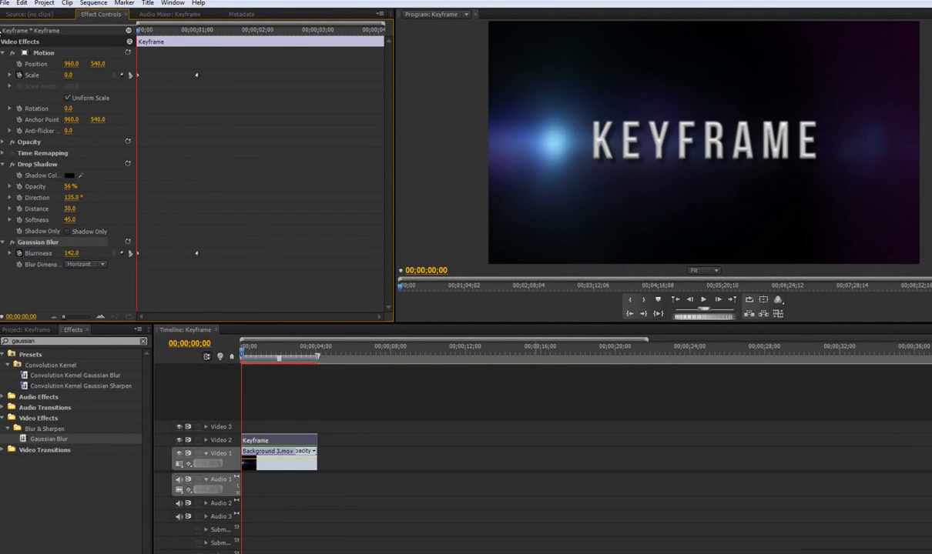
key(space)
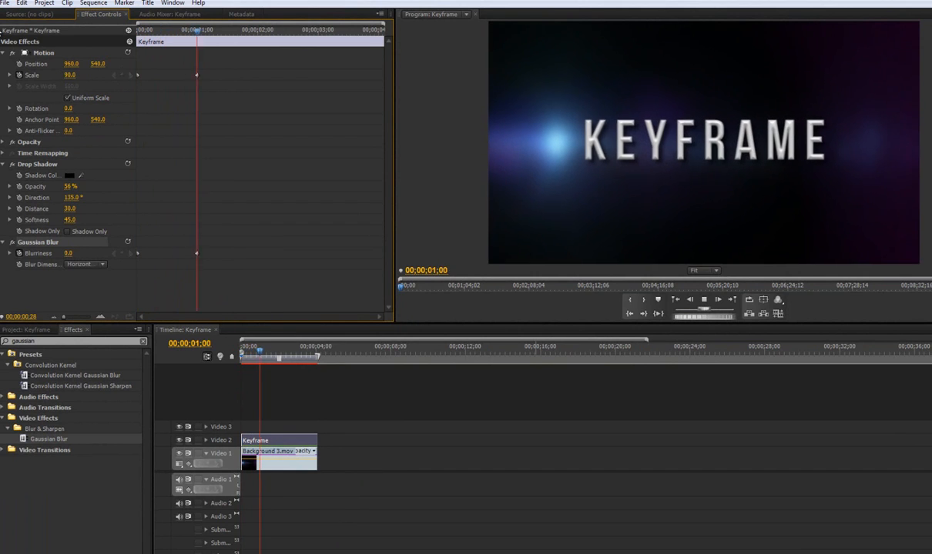
key(space)
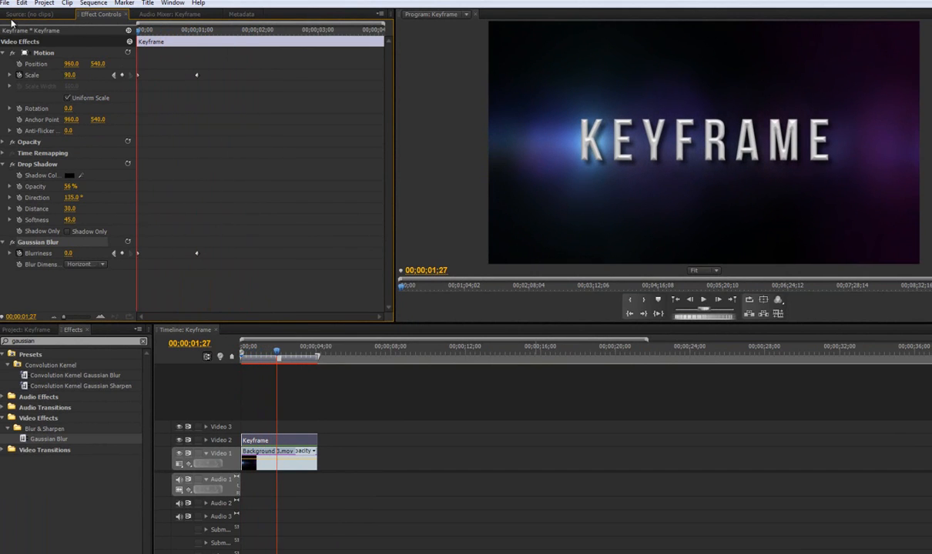
key(Home)
key(space)
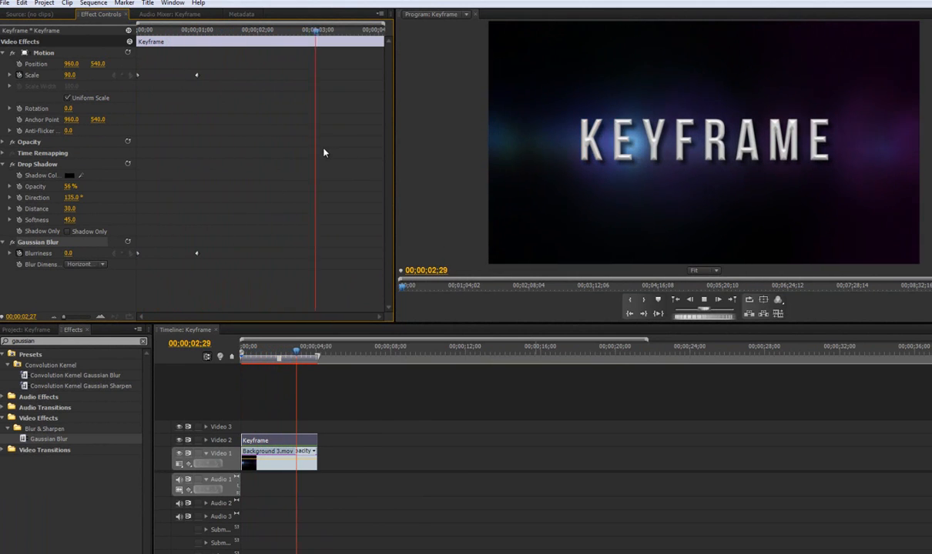
key(space)
key(Home)
key(space)
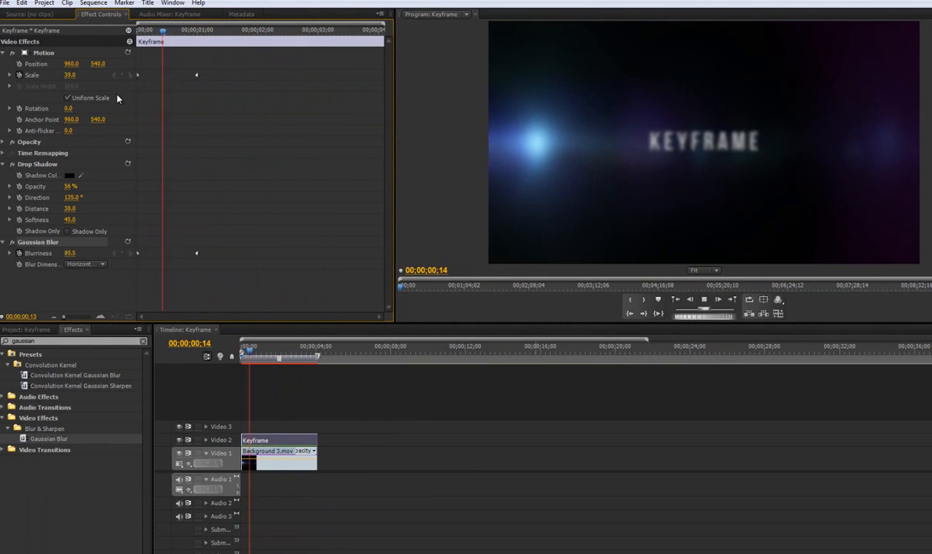
key(space)
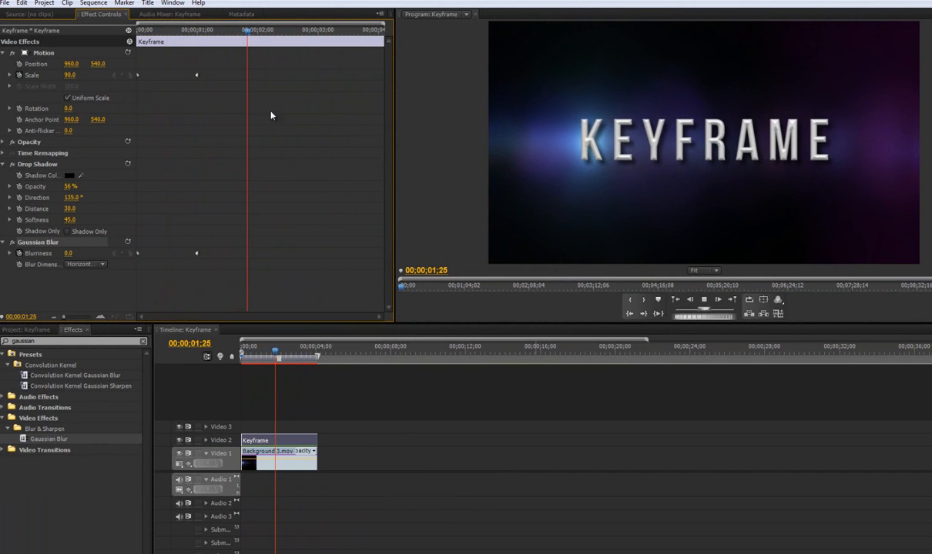
- Apply Ease In to the title's second Scale keyframe, at 00;00;01;00
drag(246, 37, 198, 35)
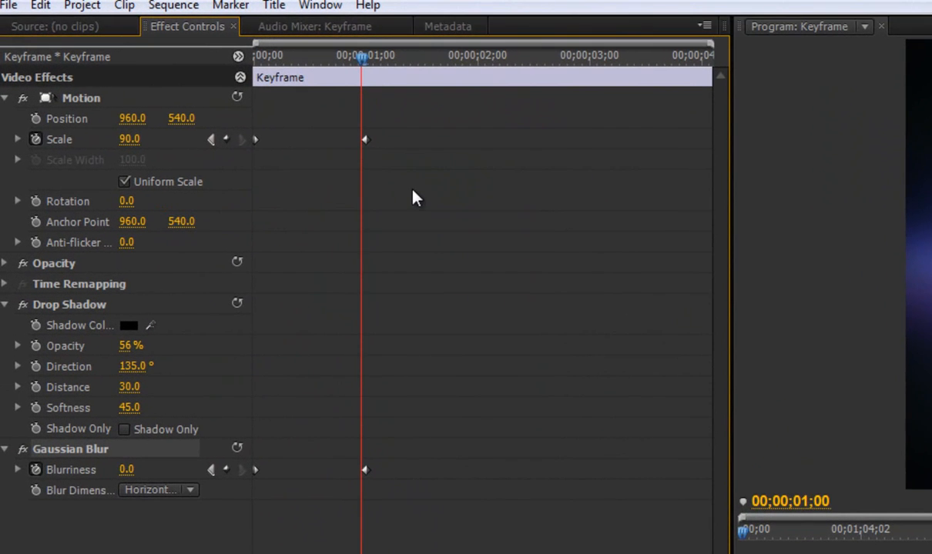
key(Left)
right_click(366, 141)
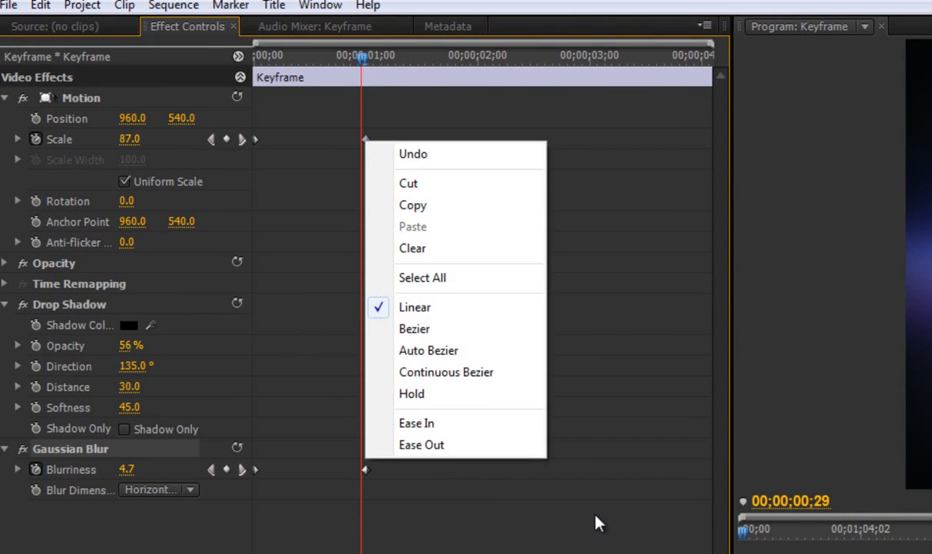
click(408, 427)
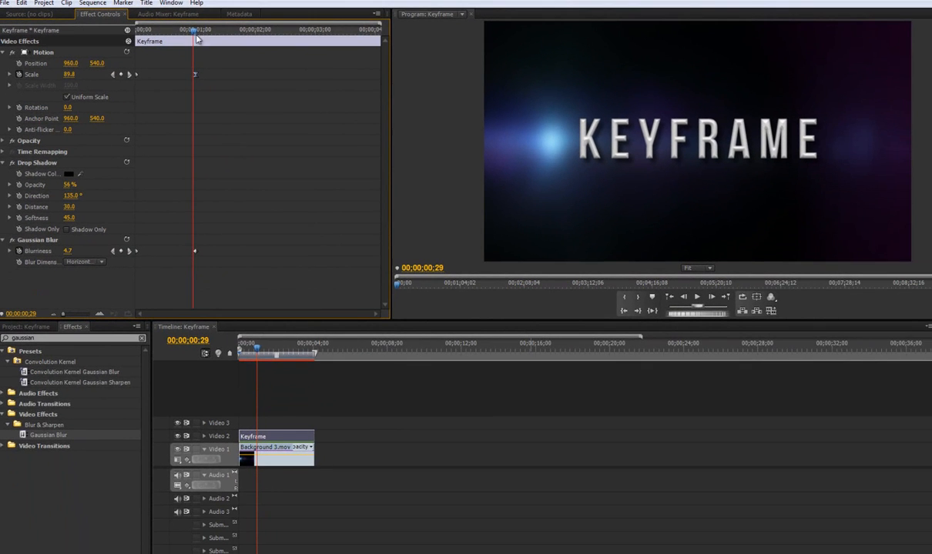
mouse_move(195, 33)
mouse_down()
mouse_move(129, 32)
mouse_move(197, 40)
mouse_up()
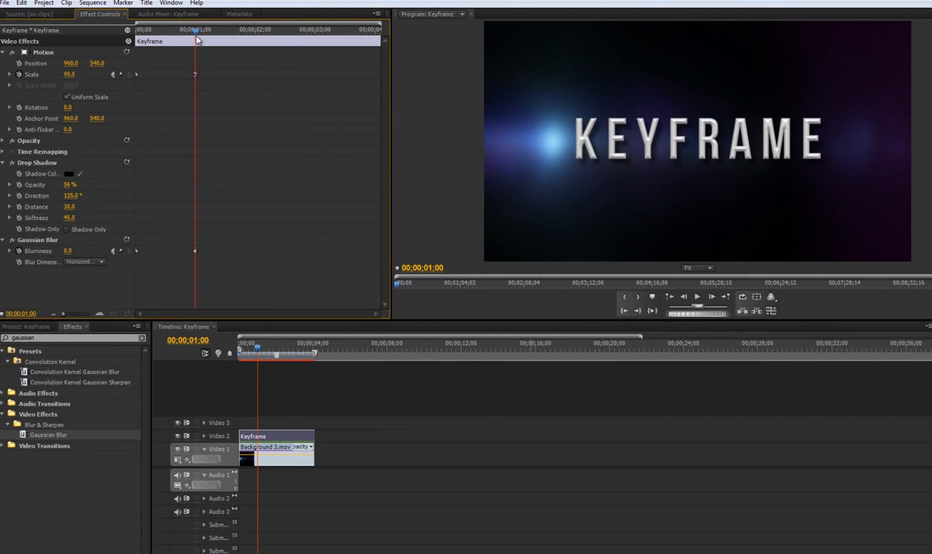
- Add a third Scale keyframe of 100 on the title's last frame, at 00;00;04;02
key(End)
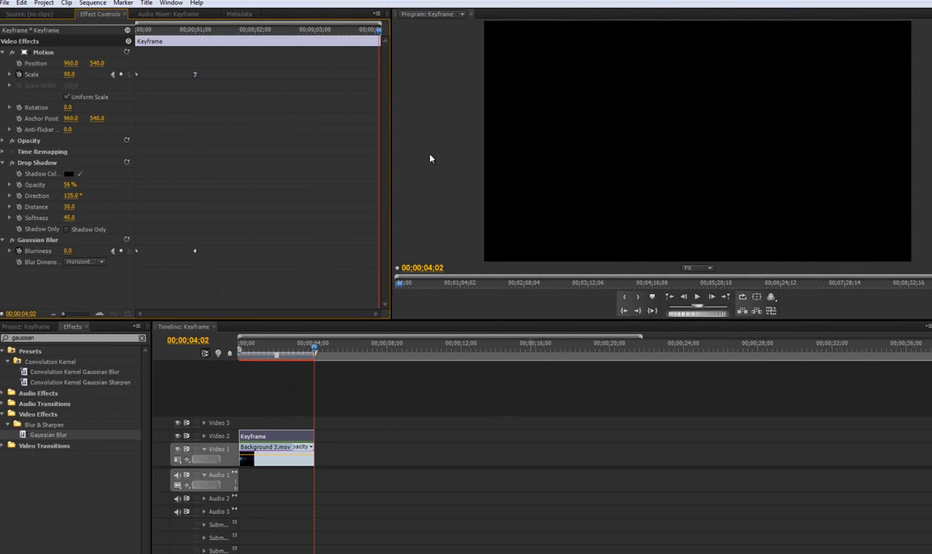
key(Left)
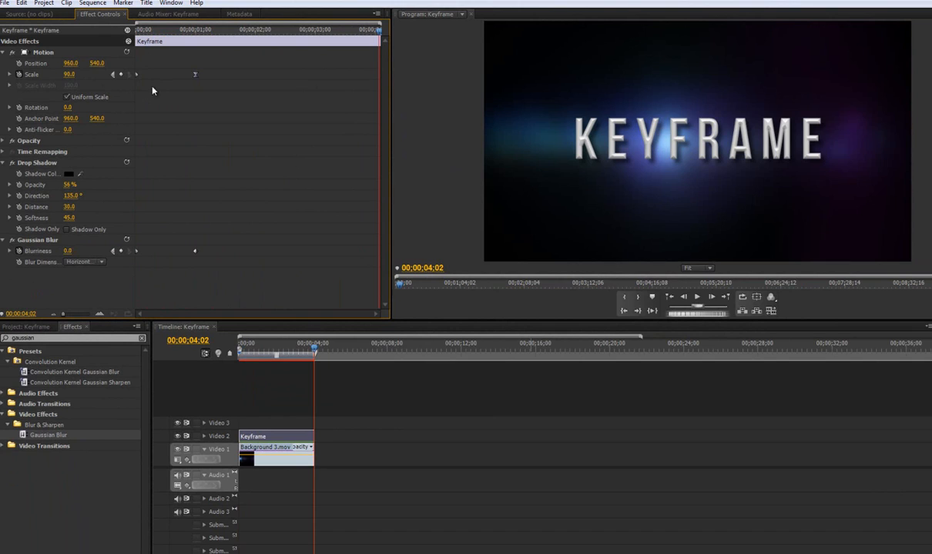
click(69, 74)
text(100)
key(Return)
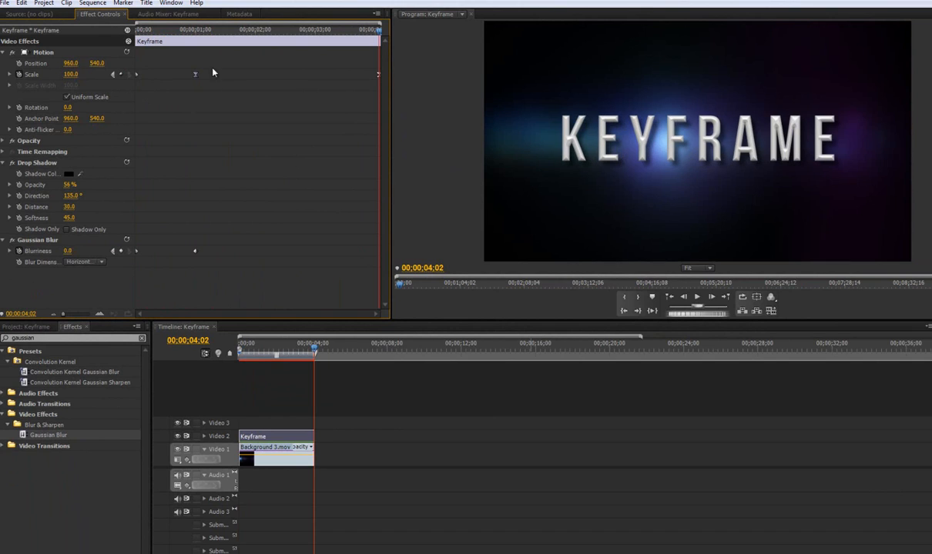
- Check the second Scale keyframe's interpolation options and scrub through the title to examine the scale growth
right_click(196, 76)
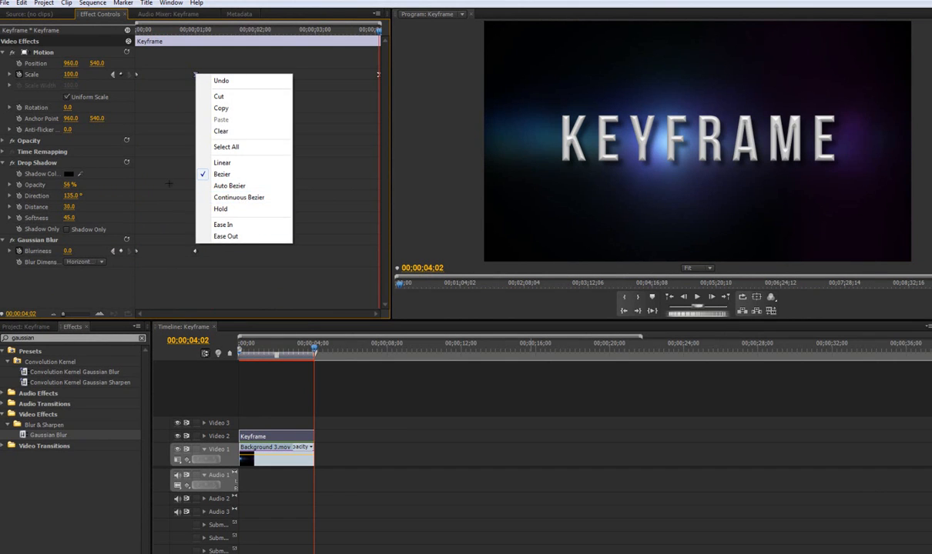
click(176, 94)
drag(179, 31, 305, 43)
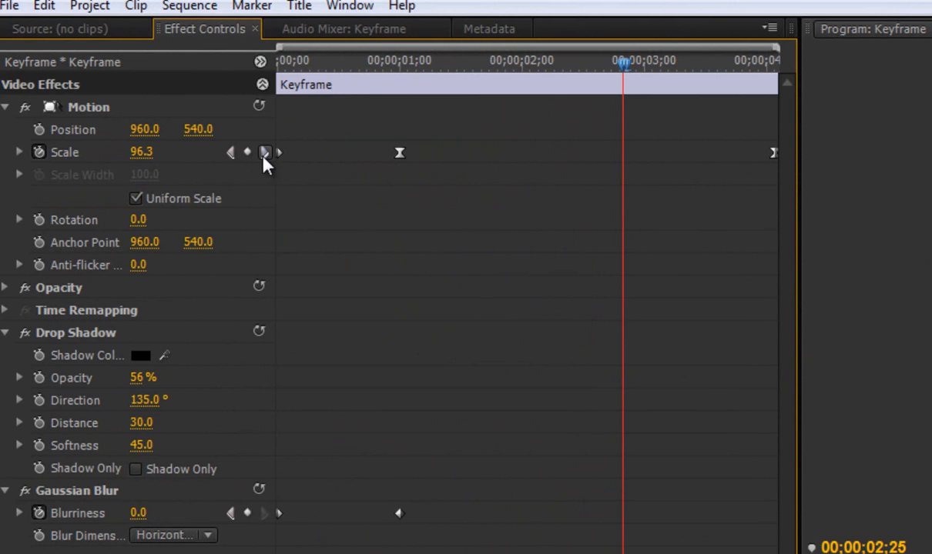
- Go back to the Scale keyframe at 00;00;01;00 and set its value to 85
click(230, 152)
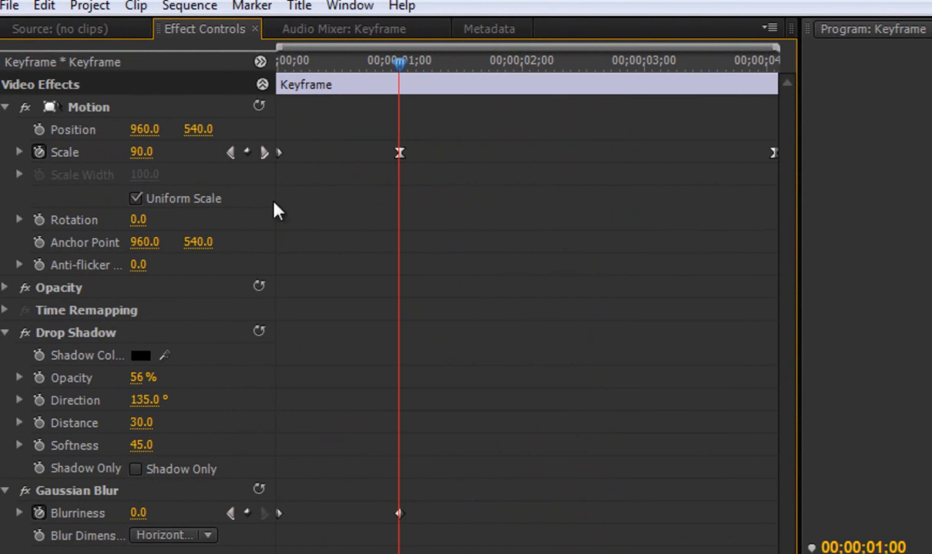
click(138, 152)
text(85)
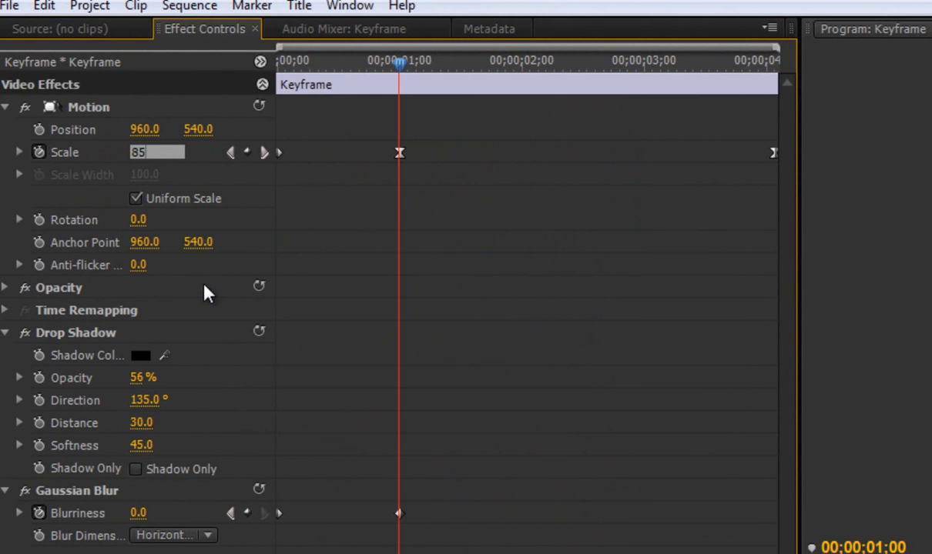
key(Return)
- Play the title repeatedly from the start to examine the eased scale animation through to its last frame
drag(401, 65, 27, 50)
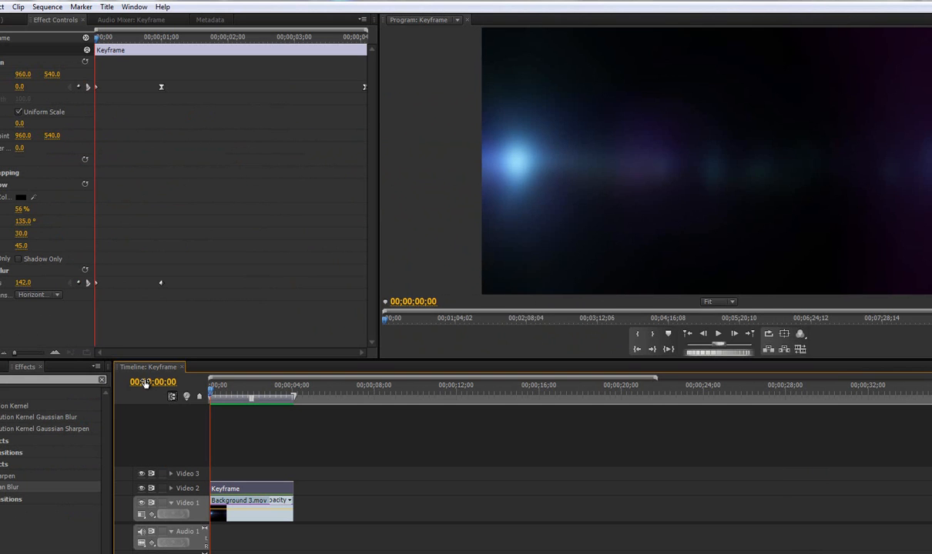
key(space)
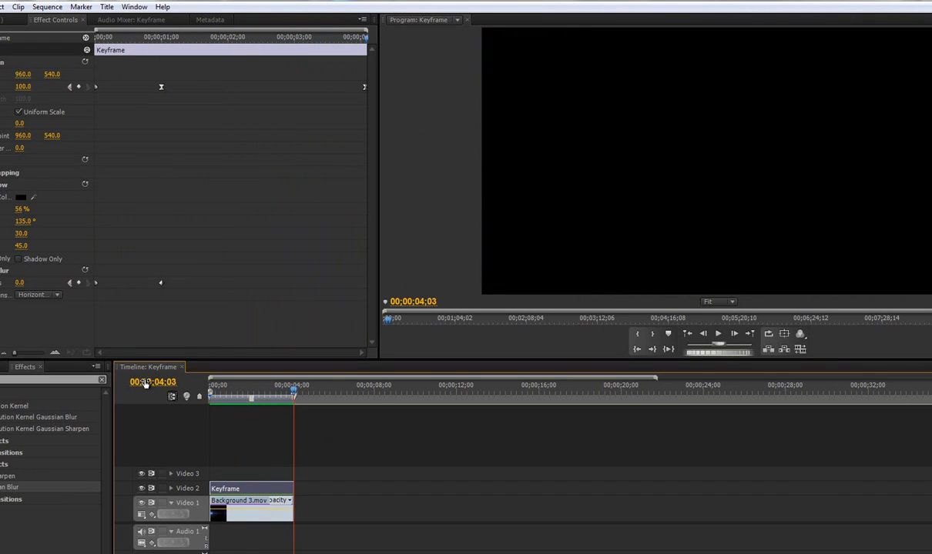
key(space)
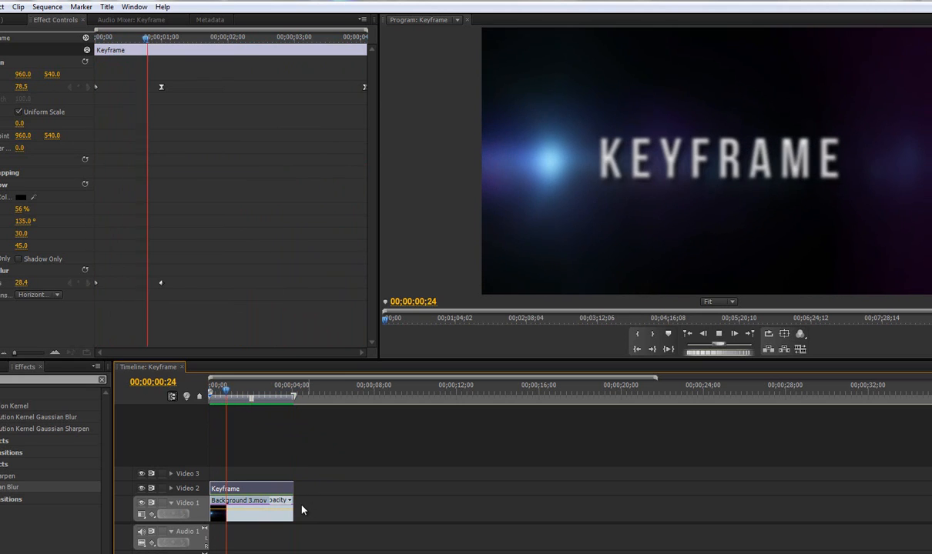